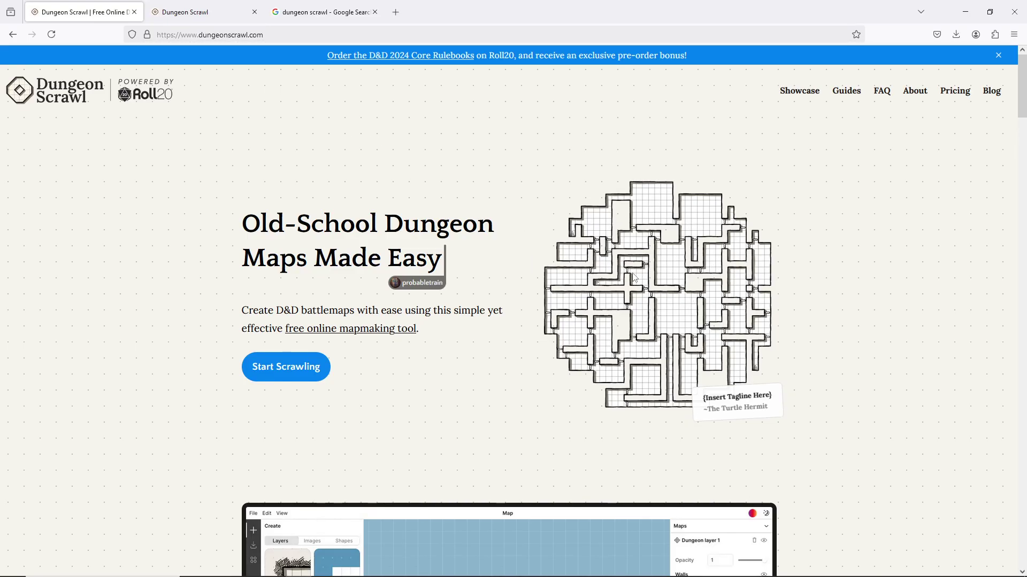
# Step: Look through the Dungeon Scrawl home page, covering its feature cards, user comments and community map examples
pyautogui.scroll(-3, 656, 246)
pyautogui.scroll(3, 553, 270)
pyautogui.scroll(-15, 832, 337)
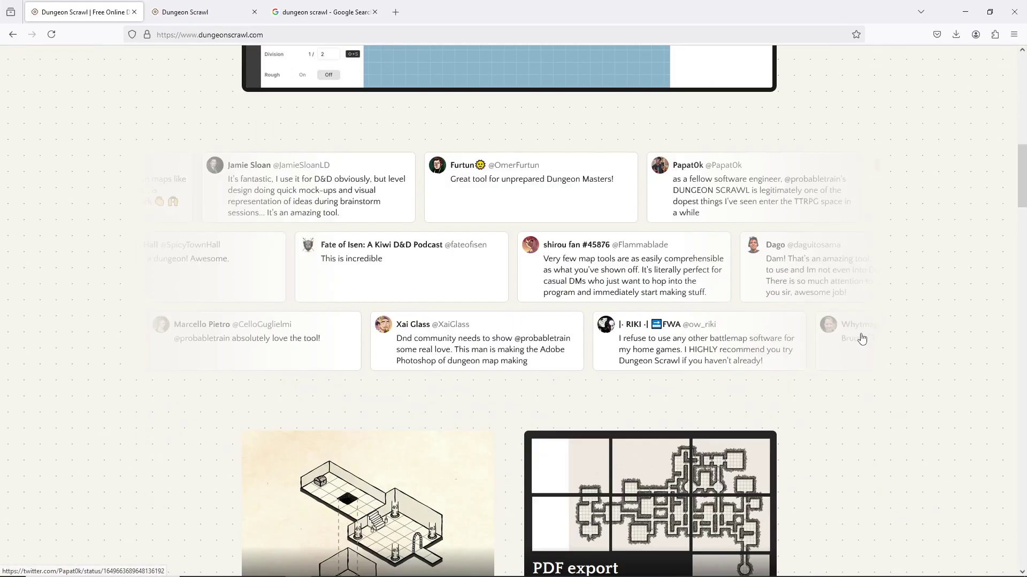
pyautogui.scroll(-1, 862, 332)
pyautogui.scroll(2, 861, 332)
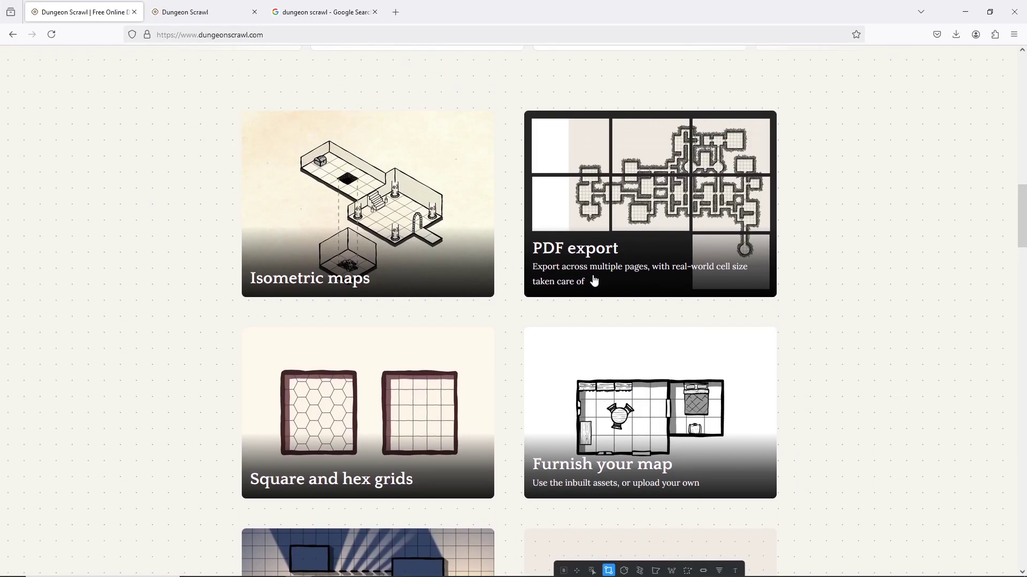
pyautogui.scroll(-5, 770, 313)
pyautogui.scroll(-10, 809, 334)
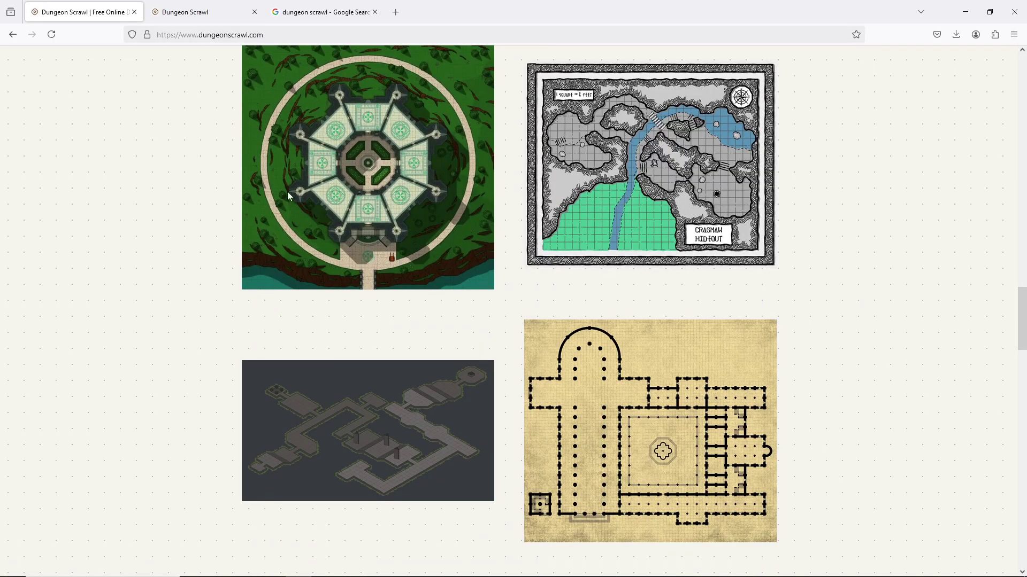
pyautogui.scroll(-3, 798, 394)
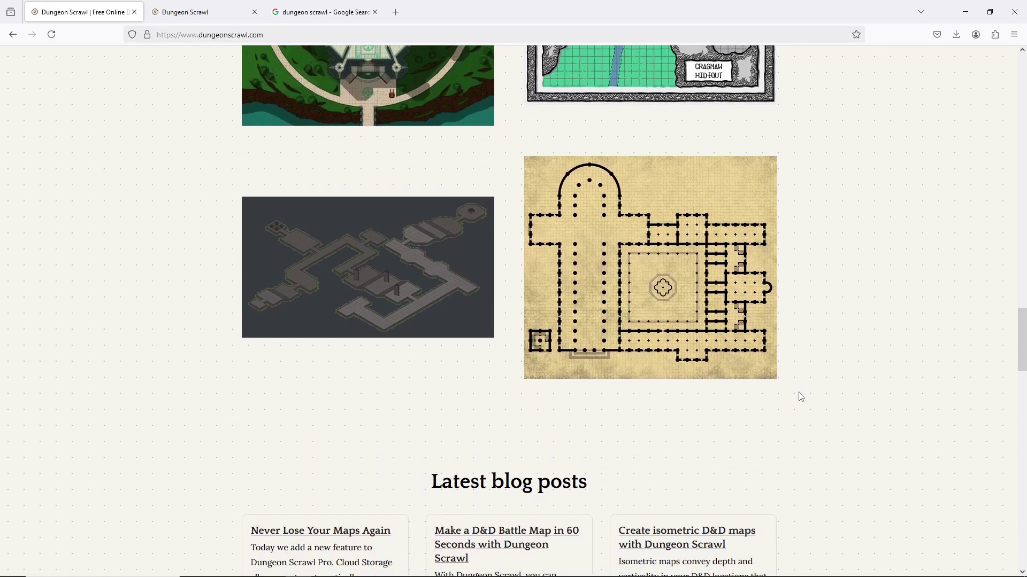
pyautogui.scroll(18, 818, 384)
pyautogui.scroll(6, 824, 386)
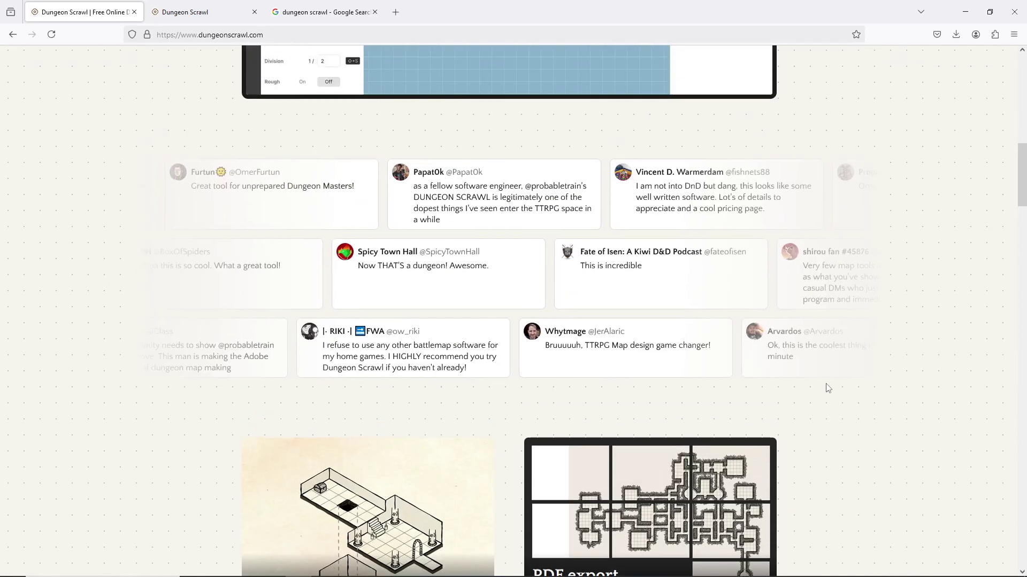
pyautogui.scroll(-12, 830, 383)
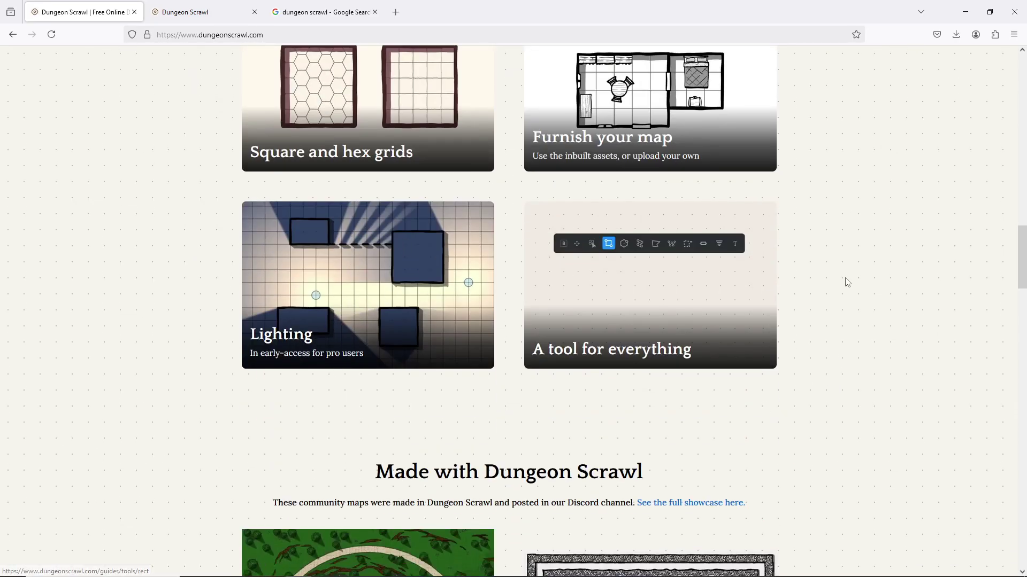
pyautogui.scroll(15, 859, 291)
pyautogui.scroll(8, 861, 295)
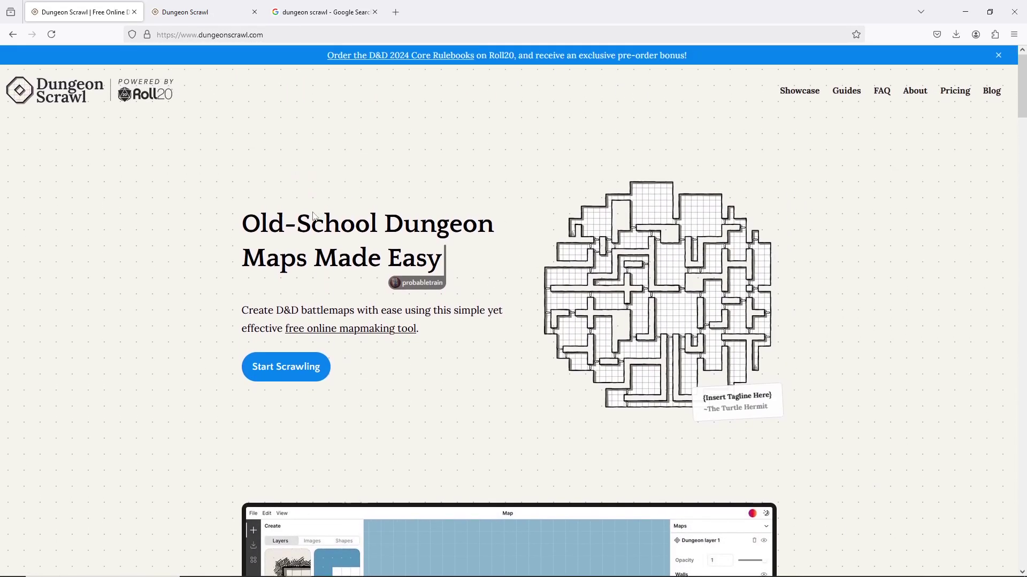
# Step: Open the map editor, create a new map and draw a nearly square room in its upper-left area
pyautogui.click(291, 376)
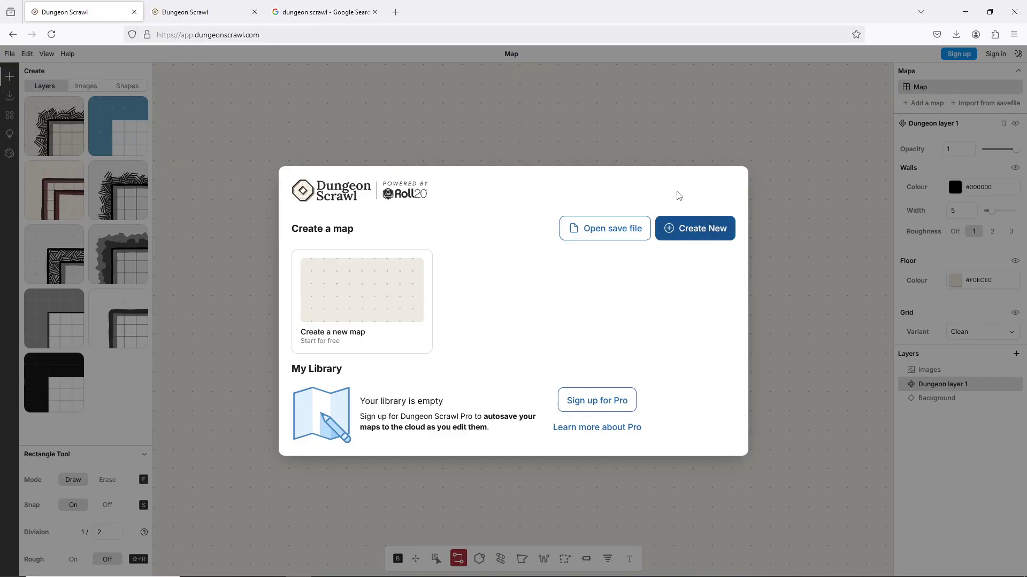
pyautogui.click(724, 230)
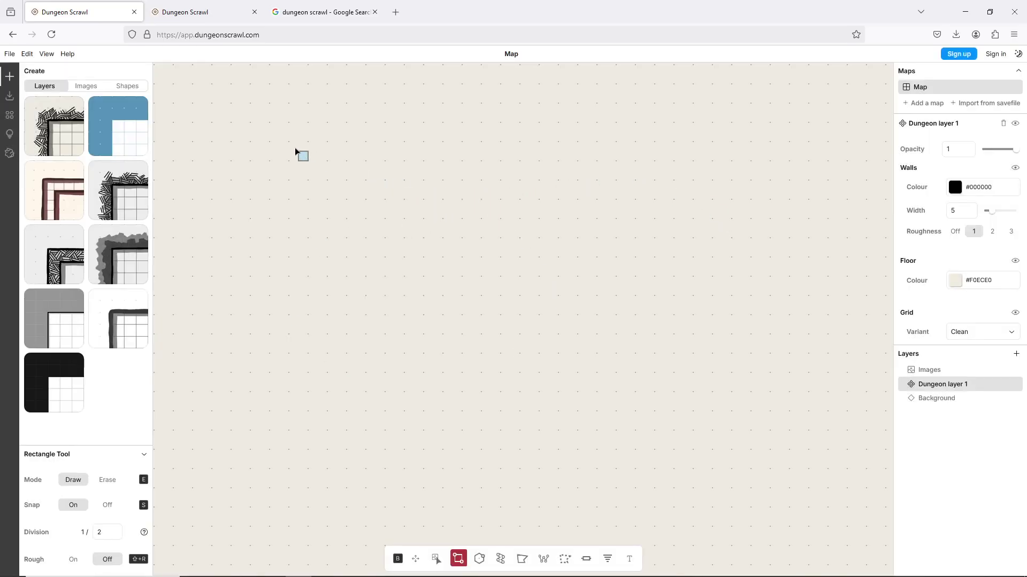
pyautogui.moveTo(286, 120); pyautogui.dragTo(463, 287)
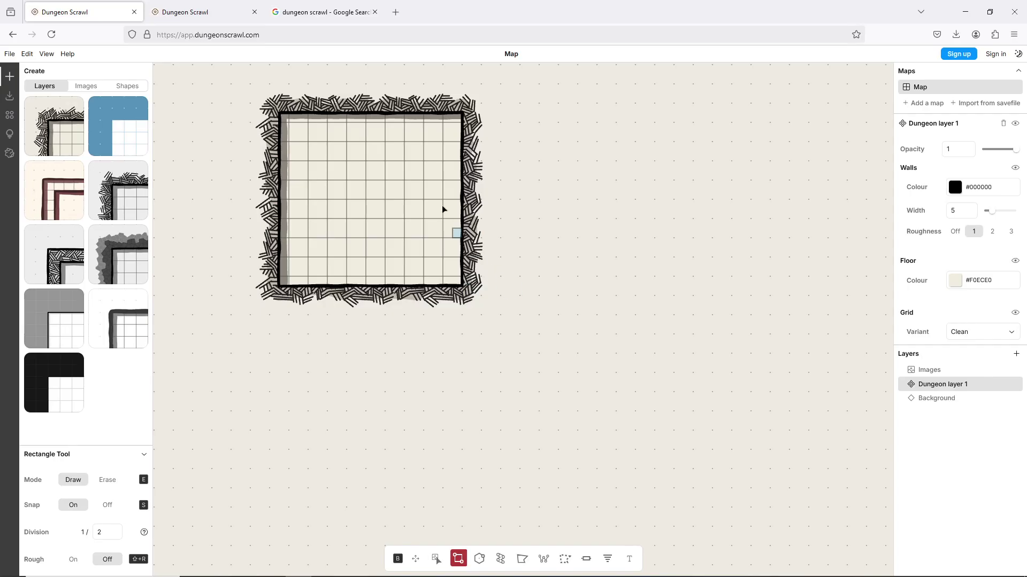
# Step: Draw a horizontal corridor from the room's right side, with one branch running down and one running up near its far end
pyautogui.moveTo(459, 188)
pyautogui.mouseDown()
pyautogui.moveTo(645, 253)
pyautogui.moveTo(727, 207)
pyautogui.mouseUp()
pyautogui.moveTo(665, 200)
pyautogui.mouseDown()
pyautogui.moveTo(720, 352)
pyautogui.moveTo(714, 362)
pyautogui.mouseUp()
pyautogui.scroll(-2, 610, 328)
pyautogui.moveTo(660, 253)
pyautogui.mouseDown()
pyautogui.moveTo(639, 229)
pyautogui.moveTo(509, 262)
pyautogui.moveTo(520, 152)
pyautogui.mouseUp()
# Step: Extend the room upward with a 10 × 6.5 rectangle overlapping its top edge
pyautogui.scroll(5, 387, 232)
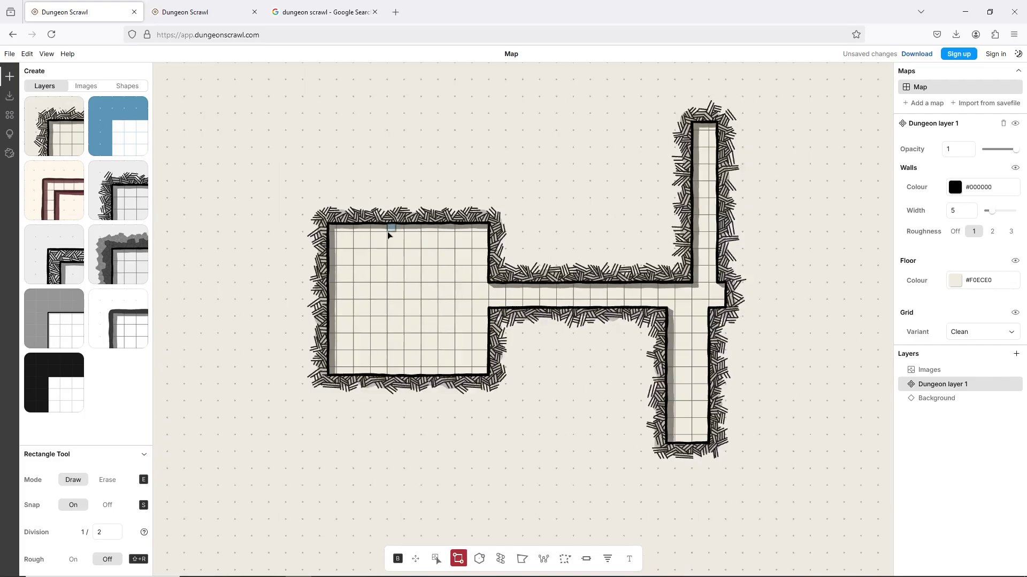
pyautogui.moveTo(333, 249); pyautogui.dragTo(576, 95)
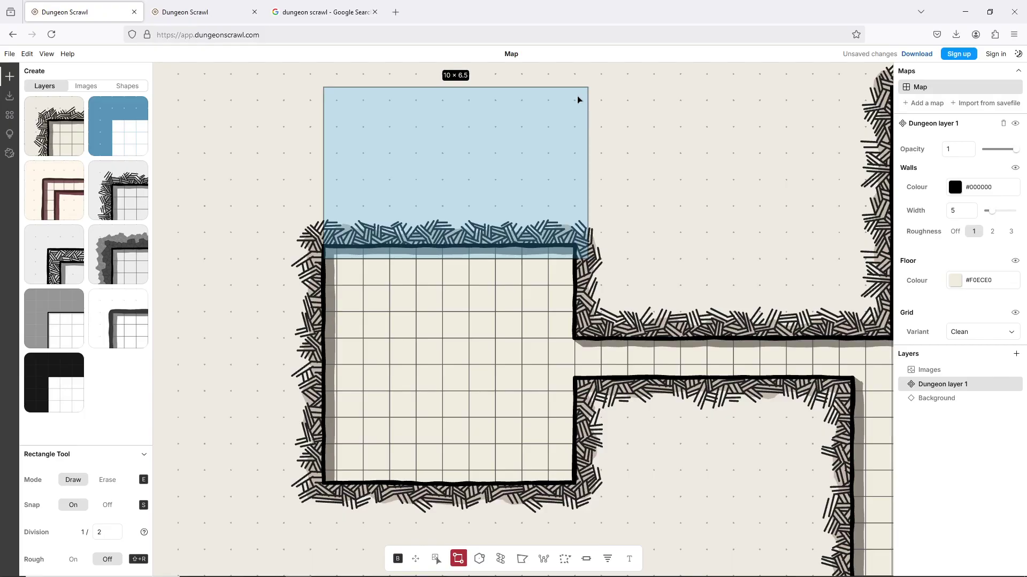
pyautogui.moveTo(577, 96); pyautogui.dragTo(629, 199)
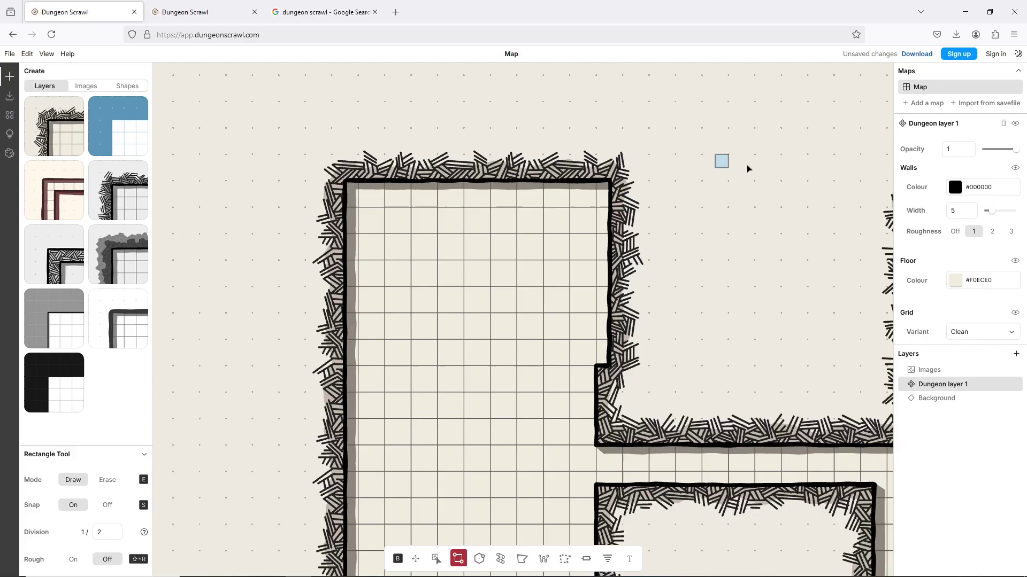
pyautogui.moveTo(746, 168); pyautogui.dragTo(573, 151)
# Step: Switch to the Unreal Editor and check the level's floor grid and position grid snap value
pyautogui.click(965, 11)
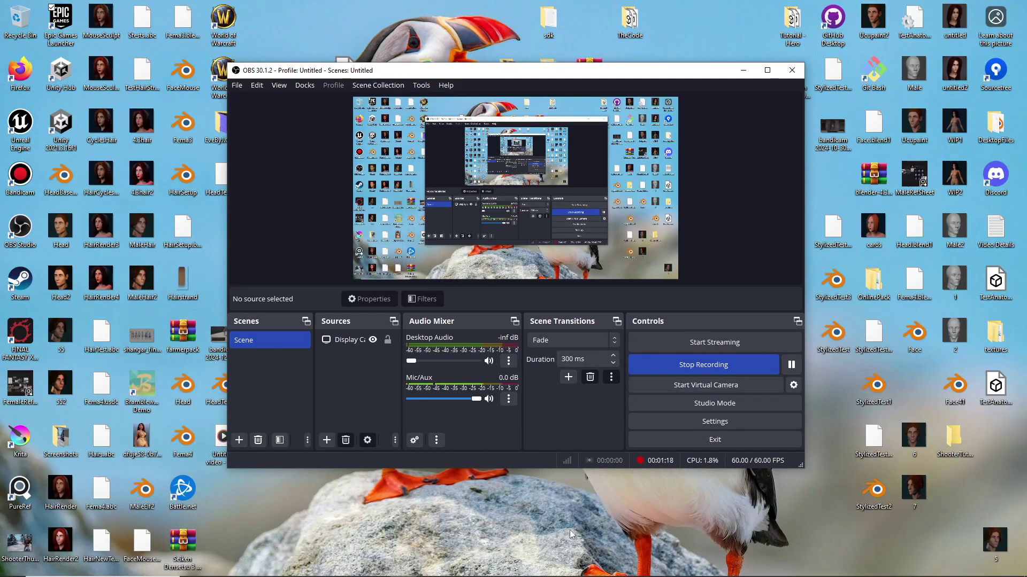
pyautogui.click(378, 567)
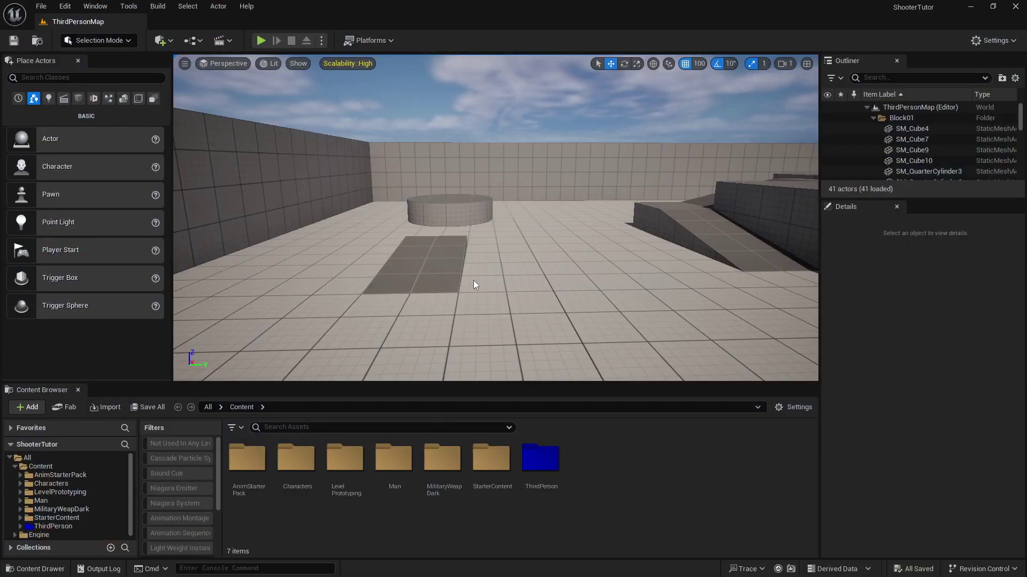
pyautogui.moveTo(649, 224); pyautogui.dragTo(775, 307)
pyautogui.press('s')
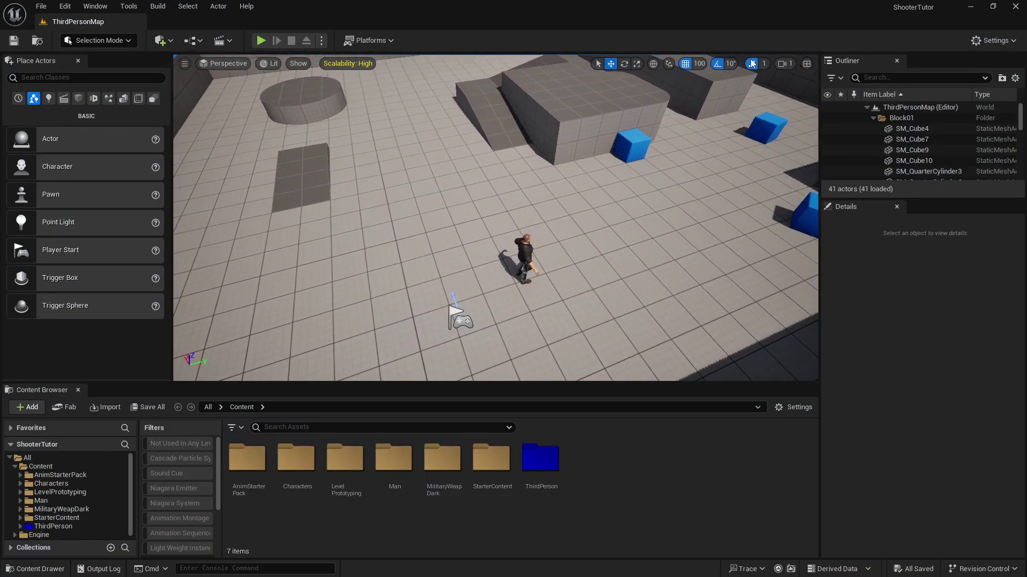
pyautogui.click(701, 63)
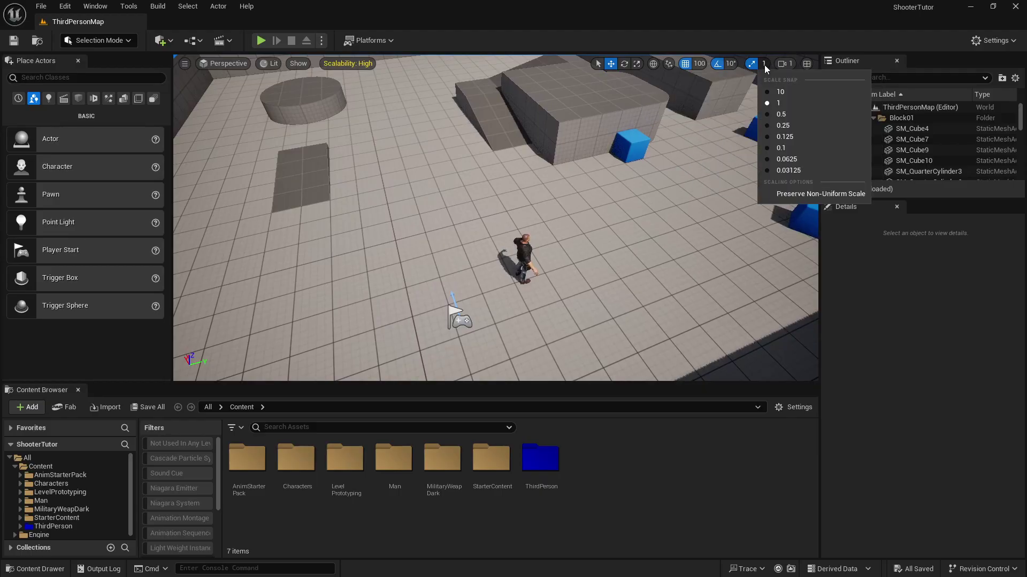
# Step: Place SM_Cube from the LevelPrototyping/Meshes folder on the level floor at location 800, 600, 0
pyautogui.doubleClick(345, 459)
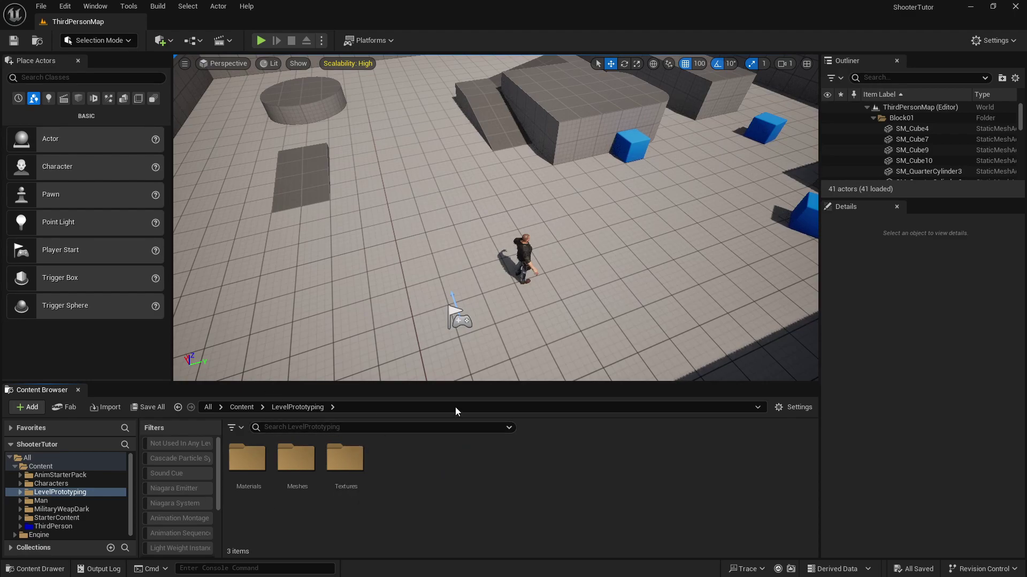
pyautogui.doubleClick(311, 457)
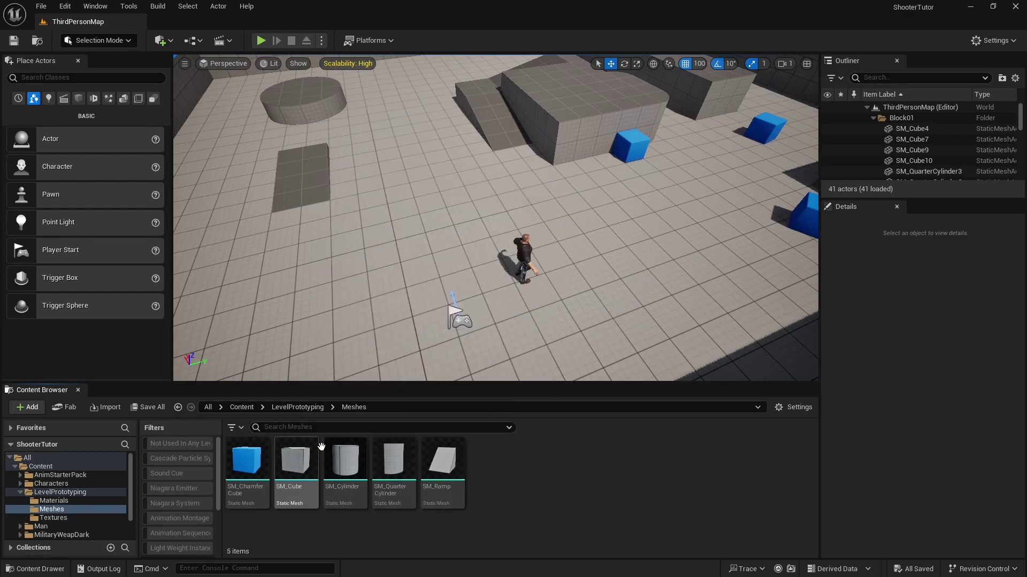
pyautogui.moveTo(491, 277); pyautogui.dragTo(449, 276)
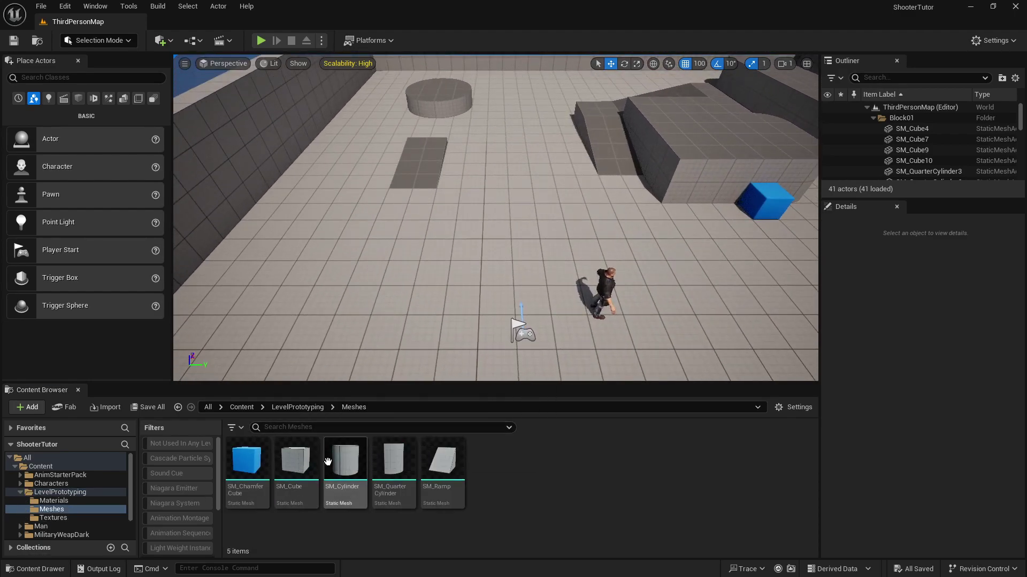
pyautogui.moveTo(302, 480); pyautogui.dragTo(386, 285)
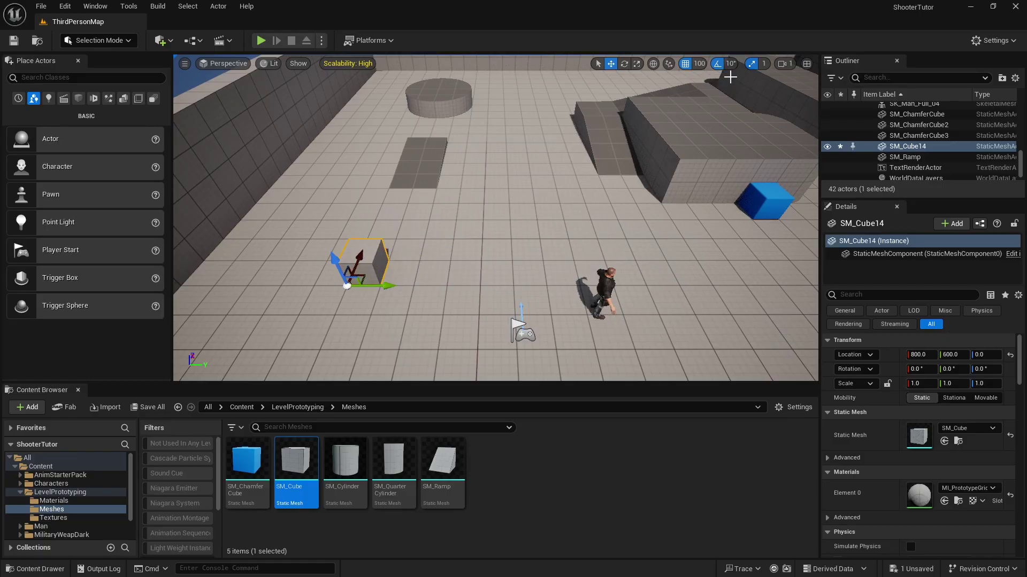
# Step: Scale the placed cube into a wide floor block, 7.0 in X and 10.0 in Y
pyautogui.press('r')
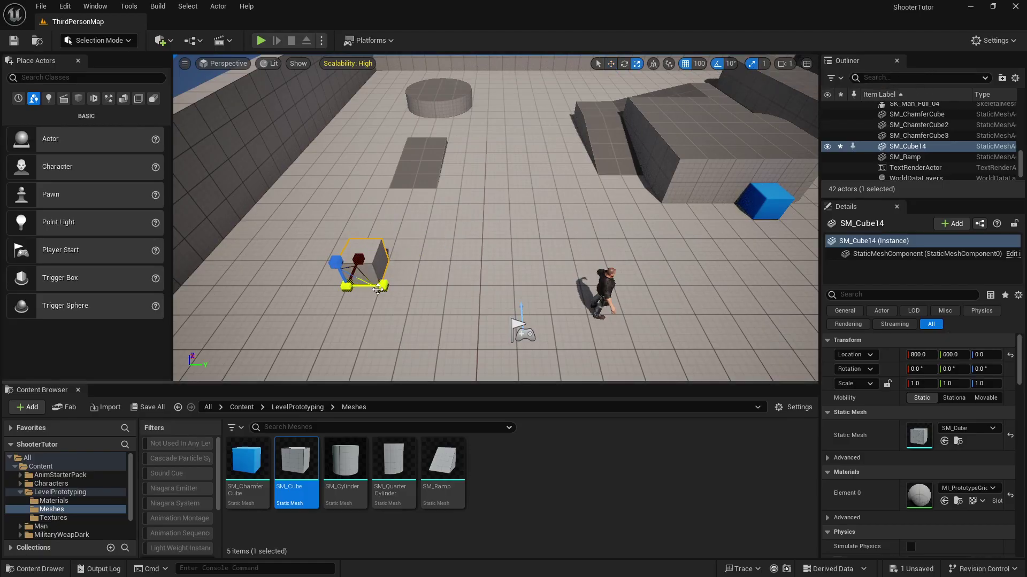
pyautogui.moveTo(383, 286); pyautogui.dragTo(692, 286)
pyautogui.rightClick(467, 288)
pyautogui.press('a')
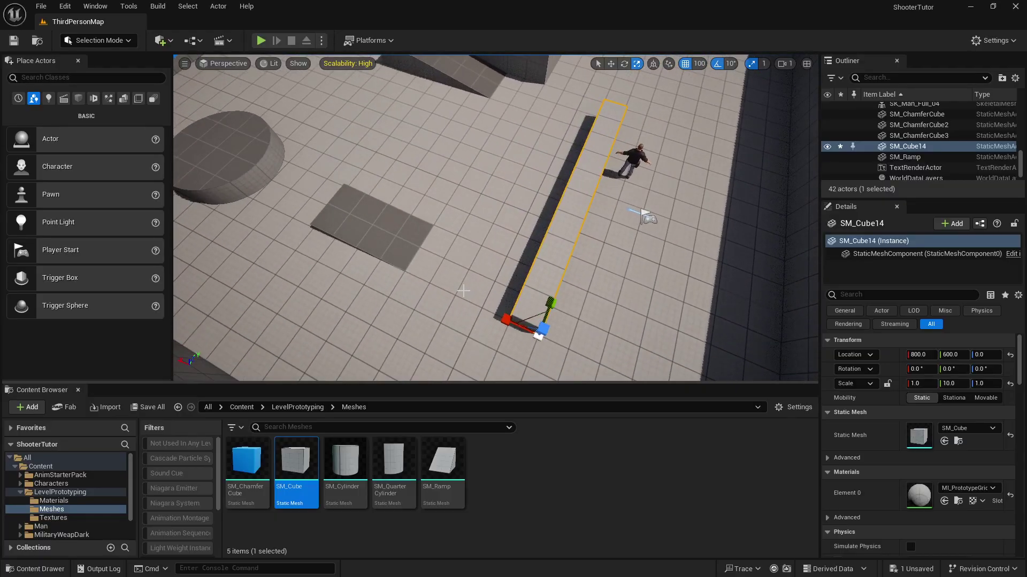
pyautogui.moveTo(512, 320); pyautogui.dragTo(435, 300)
pyautogui.rightClick(576, 244)
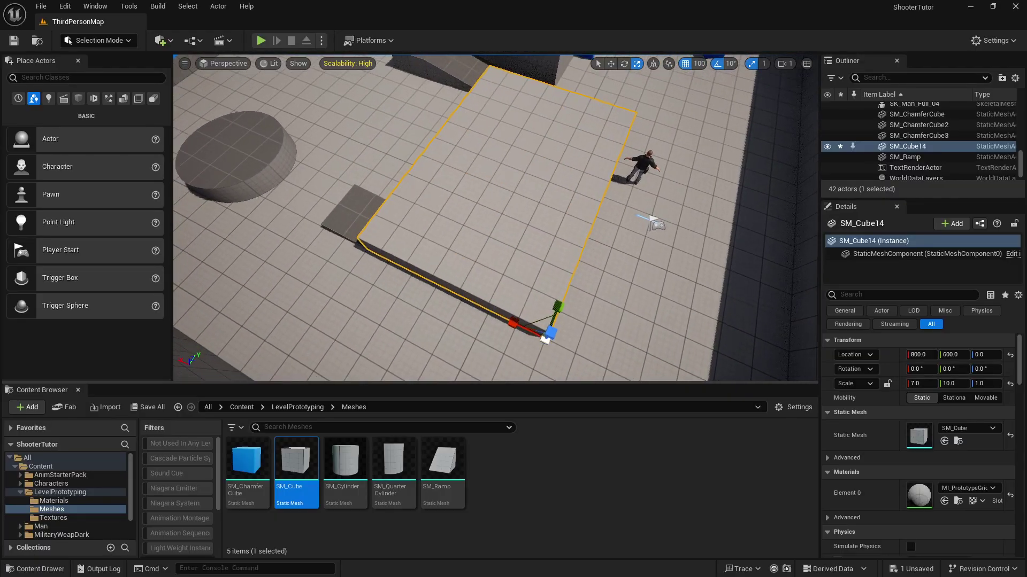
pyautogui.press('d')
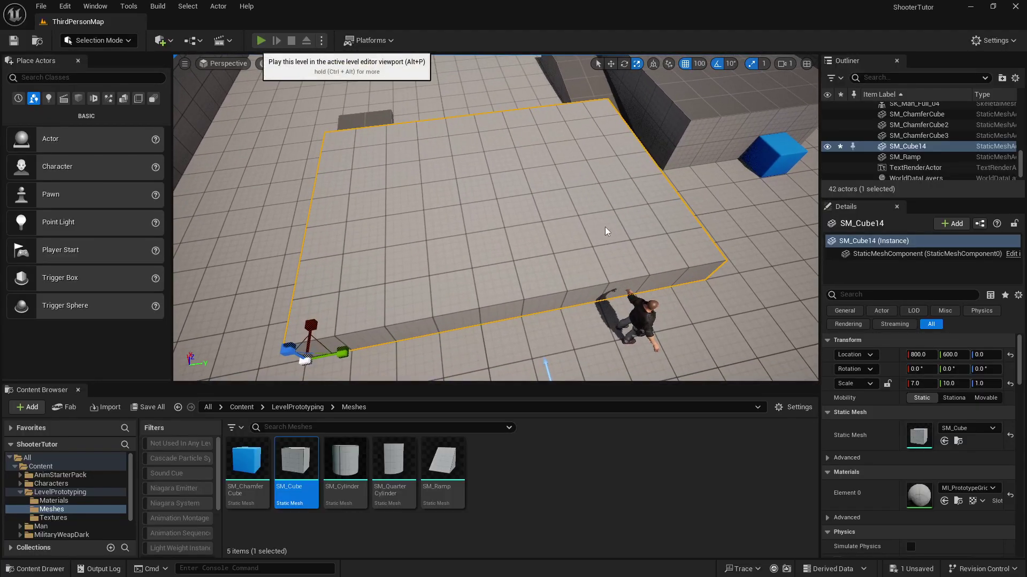
# Step: Play the level, run the character across the scaled block to judge its size, and stop the play session
pyautogui.hotkey('alt', 'p')
pyautogui.press('w')
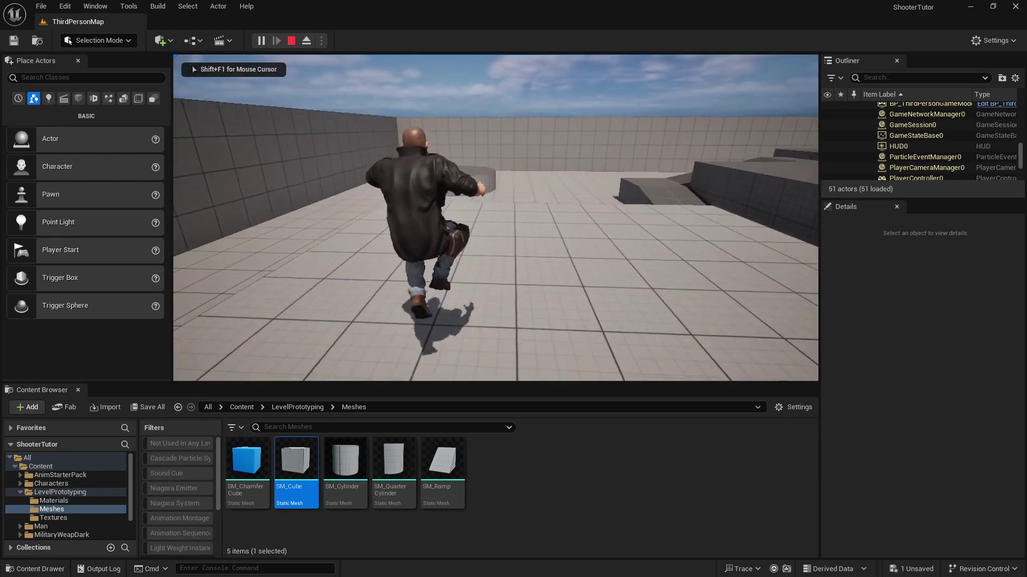
pyautogui.press('w')
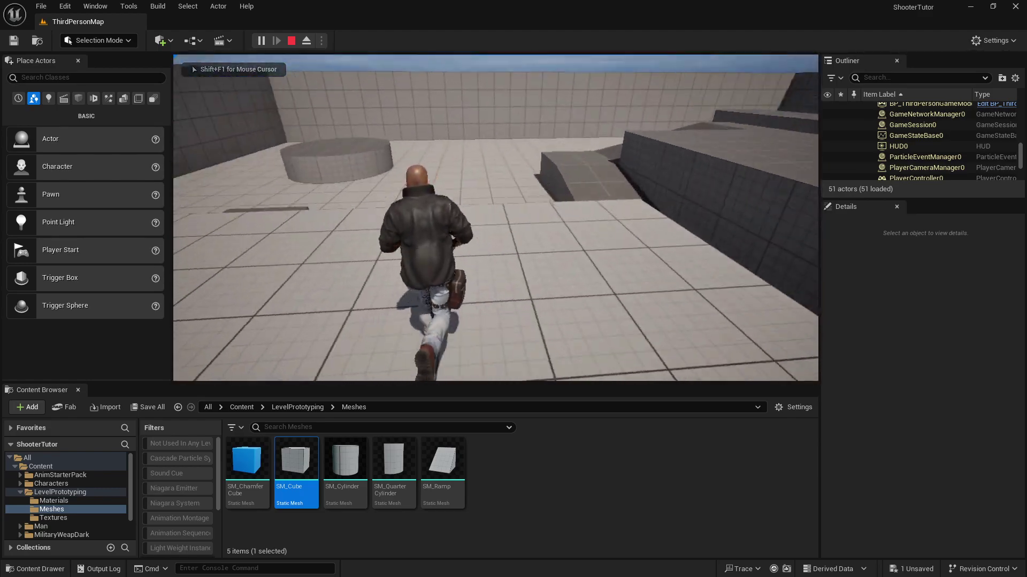
pyautogui.press('a')
pyautogui.press('s')
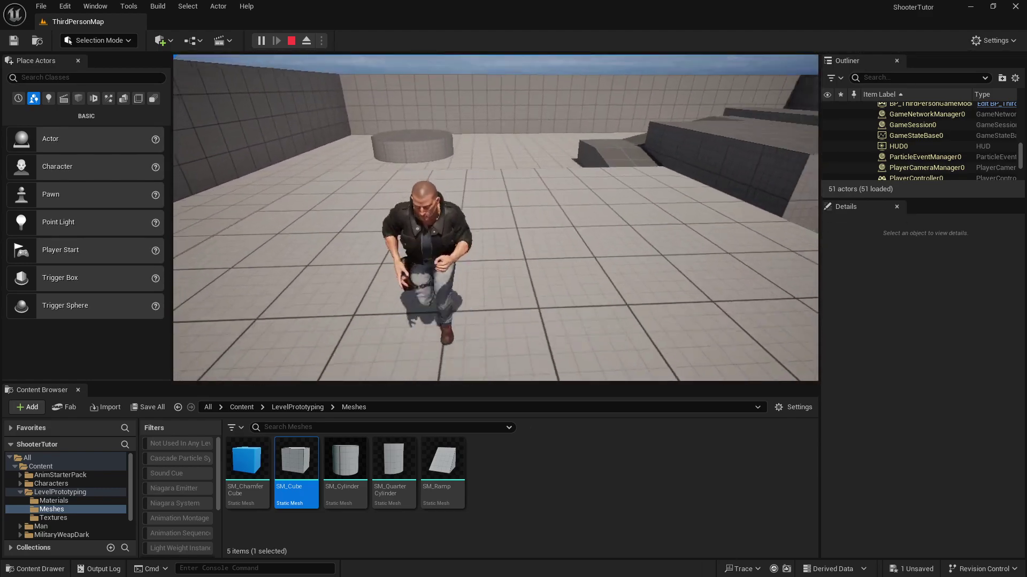
pyautogui.press('Escape')
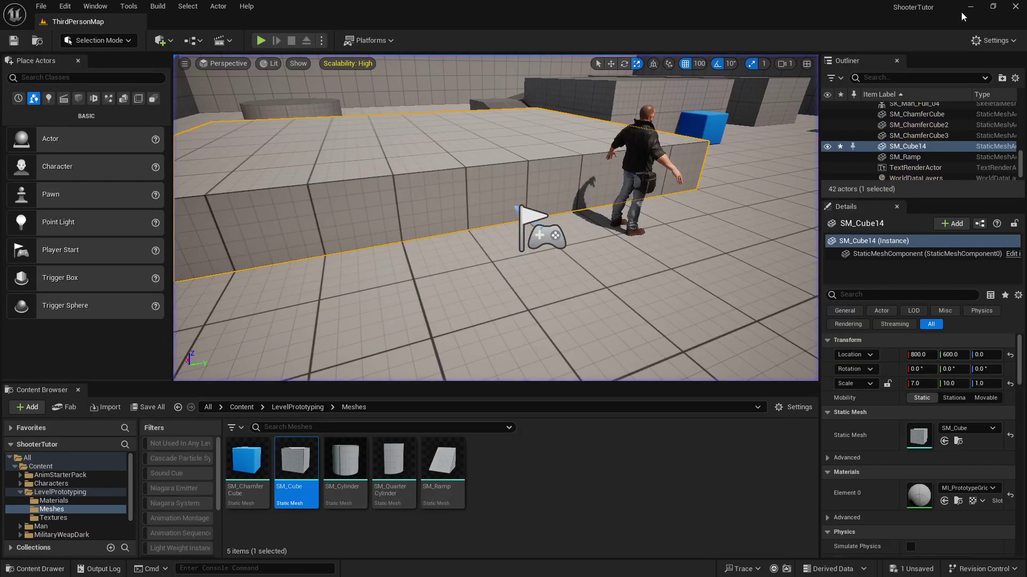
# Step: Switch back to the Dungeon Scrawl map in the browser and make room for drawing beside the corridors
pyautogui.click(970, 7)
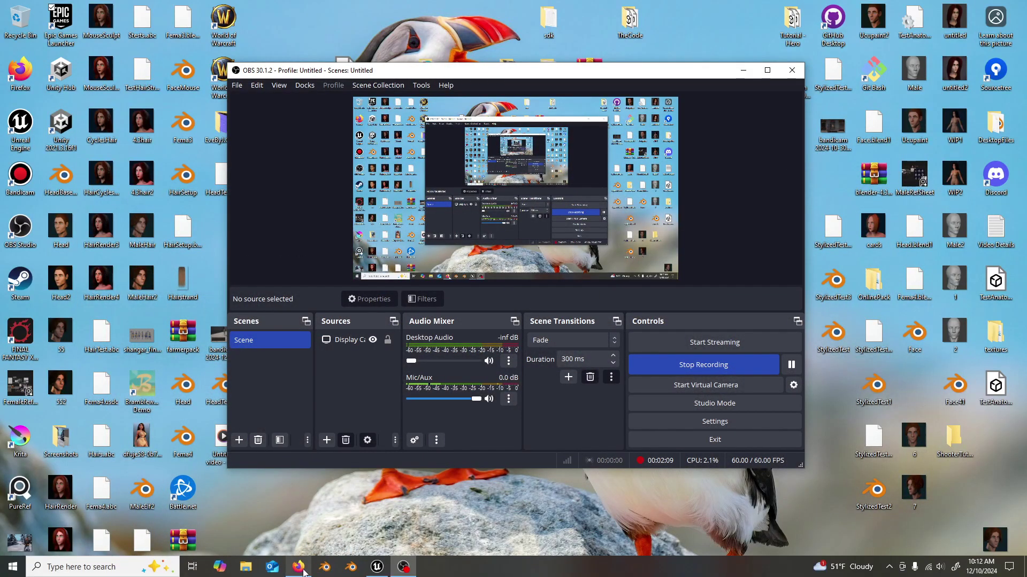
pyautogui.click(299, 568)
pyautogui.scroll(-5, 582, 318)
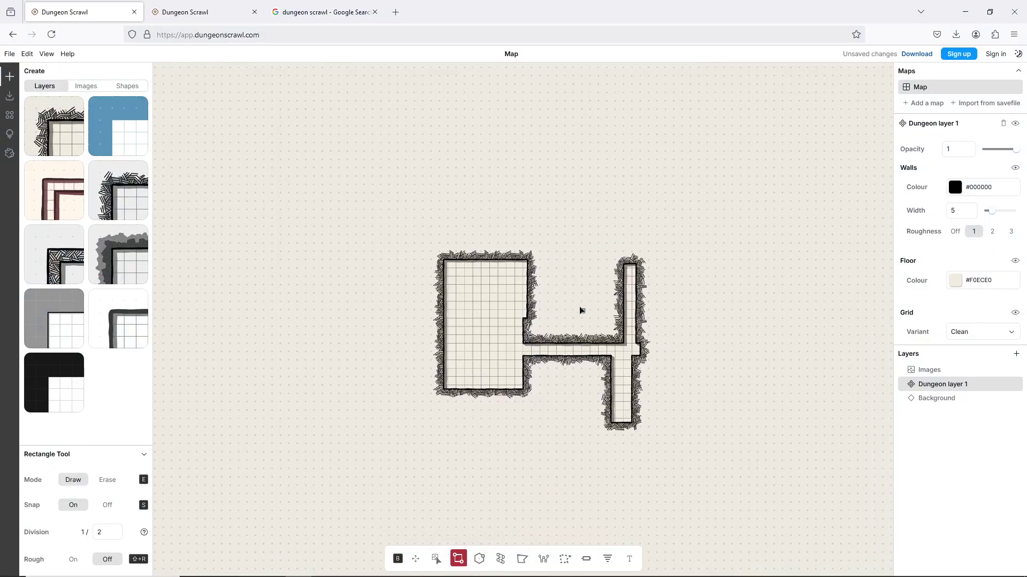
pyautogui.moveTo(582, 310); pyautogui.dragTo(507, 262)
# Step: Draw a large rectangular room beside the upward corridor and remove it again with the Rectangle Tool in Erase mode
pyautogui.moveTo(557, 160); pyautogui.dragTo(717, 260)
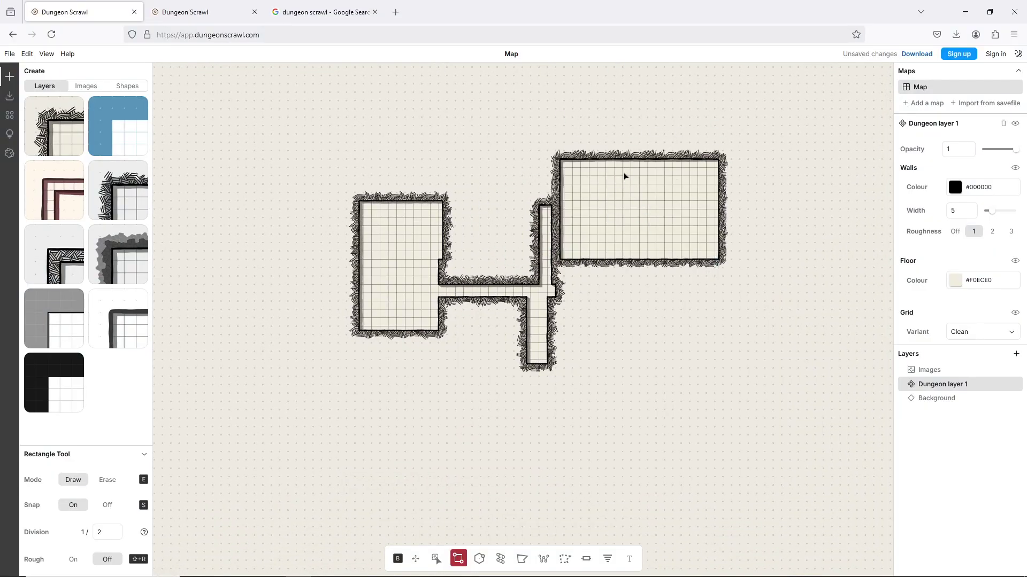
pyautogui.click(106, 487)
pyautogui.moveTo(563, 163); pyautogui.dragTo(726, 268)
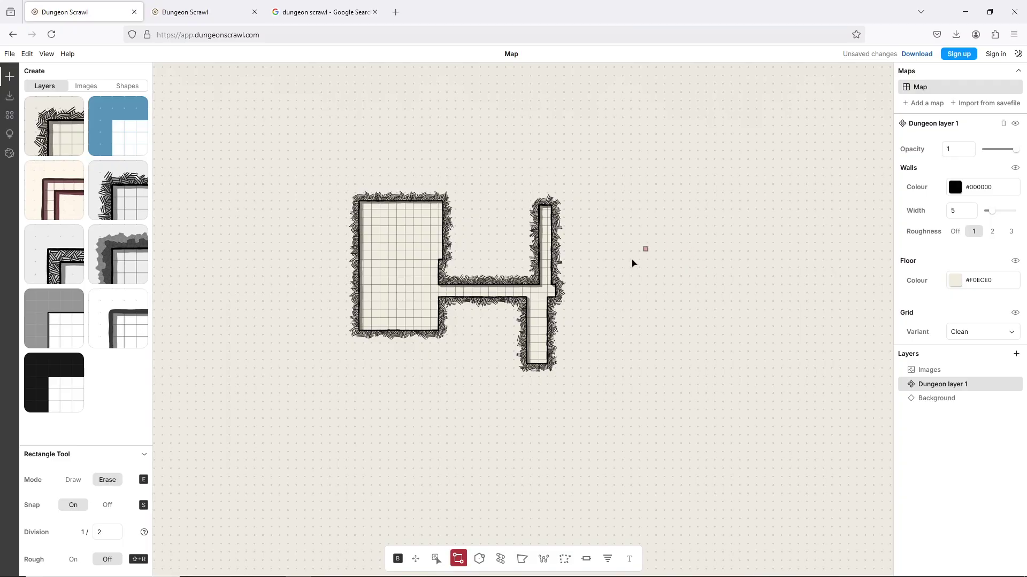
pyautogui.moveTo(475, 372); pyautogui.dragTo(452, 339)
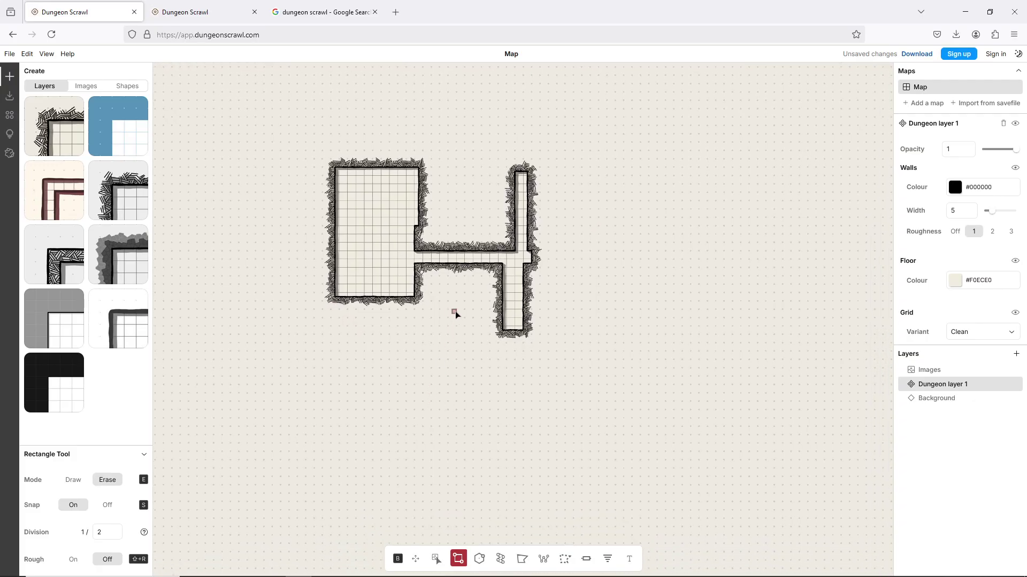
pyautogui.scroll(3, 455, 312)
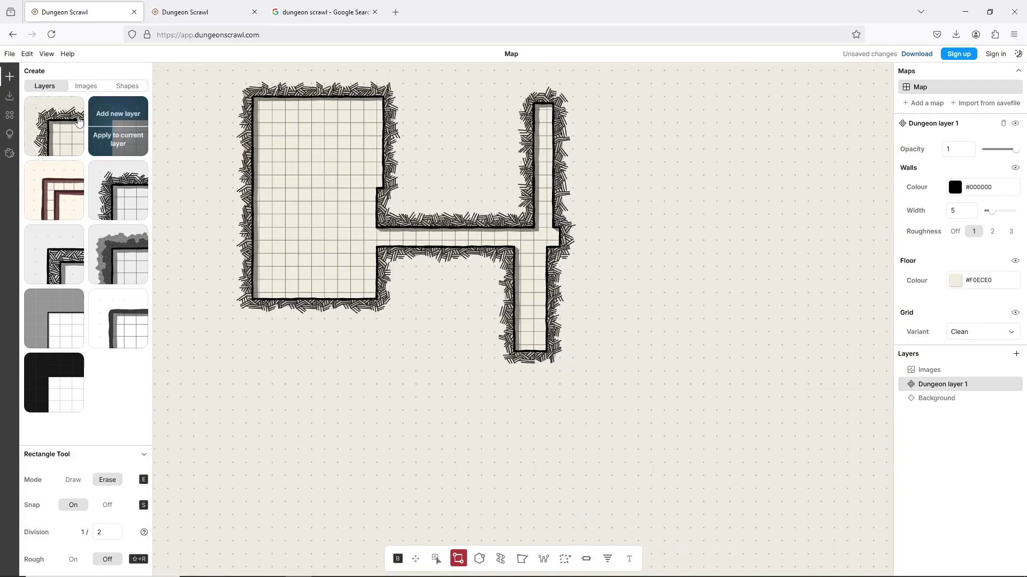
# Step: Draw a small unsnapped rectangular room about 6 grid squares wide beside the lower end of the downward corridor
pyautogui.moveTo(98, 117)
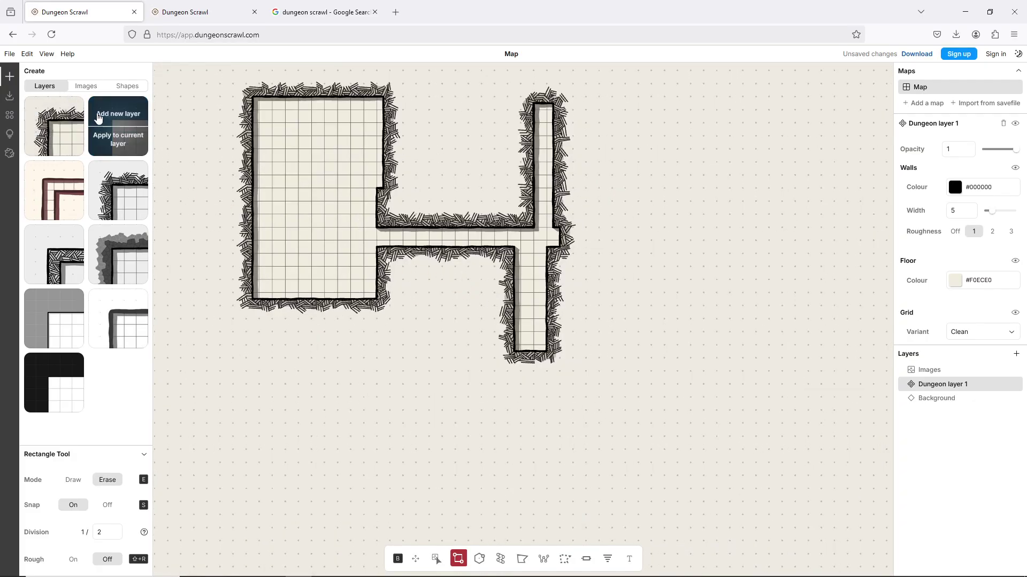
pyautogui.click(73, 481)
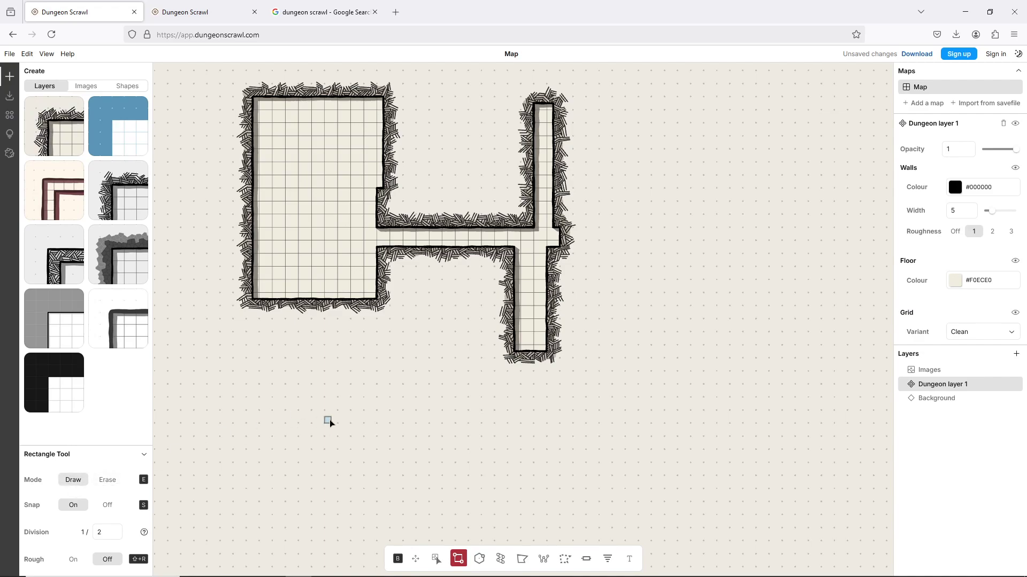
pyautogui.click(108, 505)
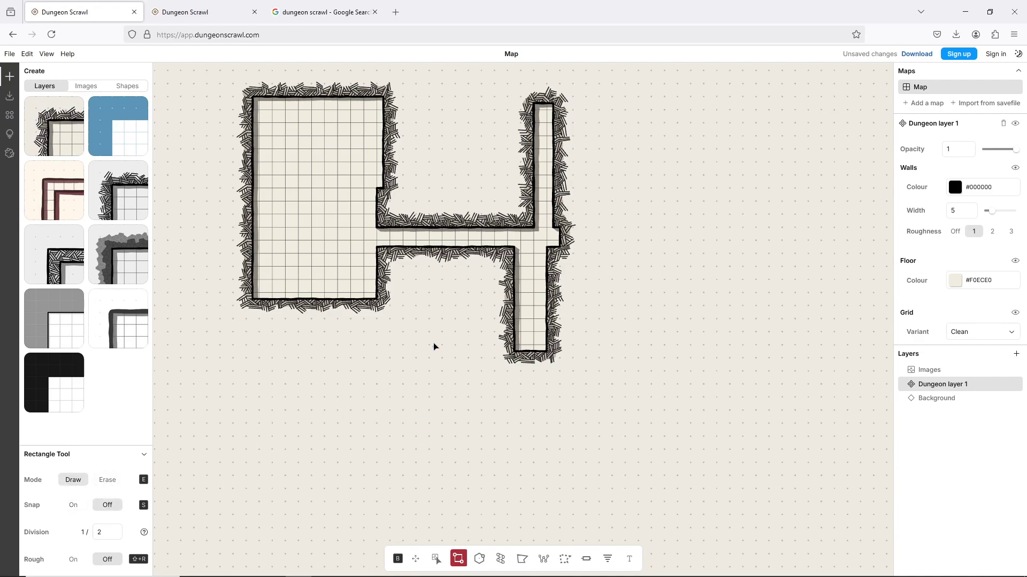
pyautogui.moveTo(458, 387); pyautogui.dragTo(511, 421)
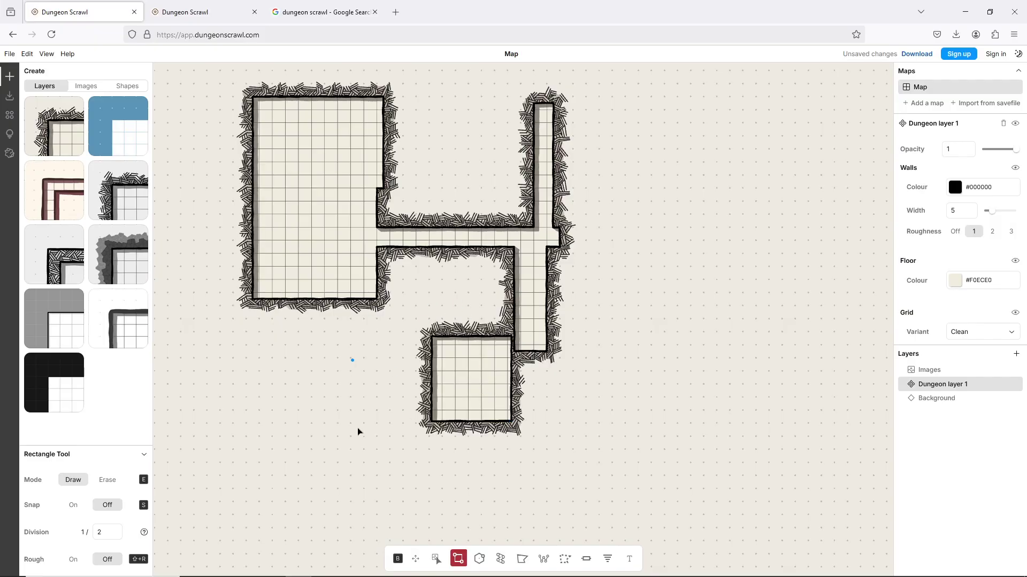
# Step: Draw a winding corridor with the Path Tool, radius 36, from the small room's lower right corner, curving upward to the open area's upper right
pyautogui.click(501, 559)
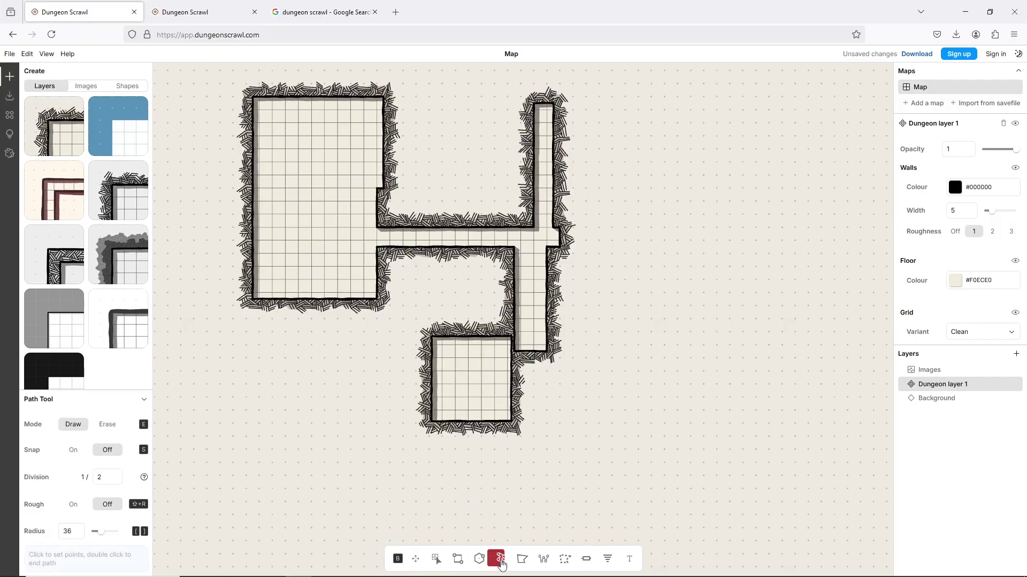
pyautogui.click(499, 412)
pyautogui.moveTo(640, 438)
pyautogui.mouseDown()
pyautogui.moveTo(689, 417)
pyautogui.moveTo(790, 419)
pyautogui.mouseUp()
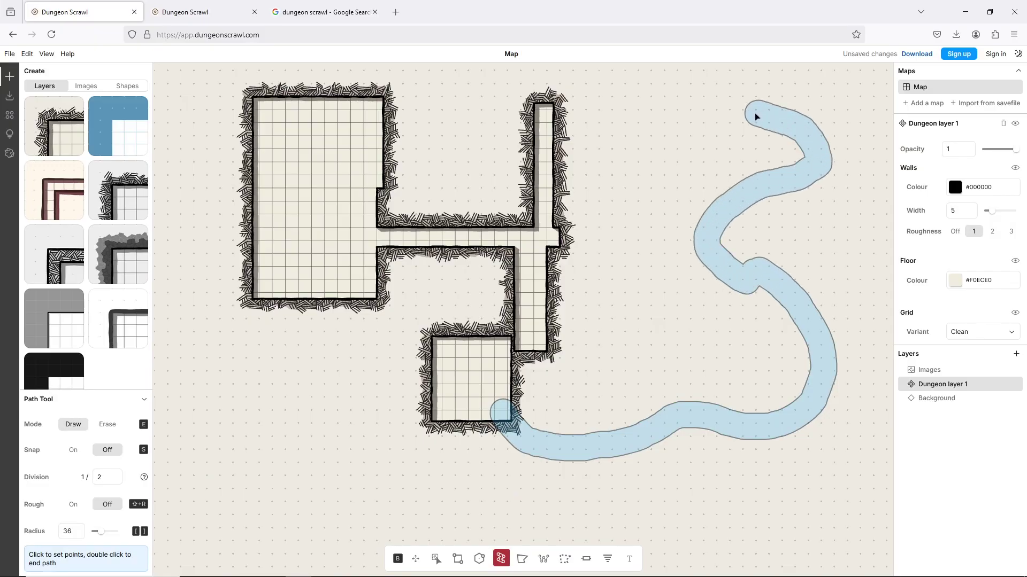
pyautogui.doubleClick(755, 115)
# Step: Open a small passage between the small room's upper right corner and the downward corridor with the Rectangle Tool
pyautogui.moveTo(652, 258); pyautogui.dragTo(518, 321)
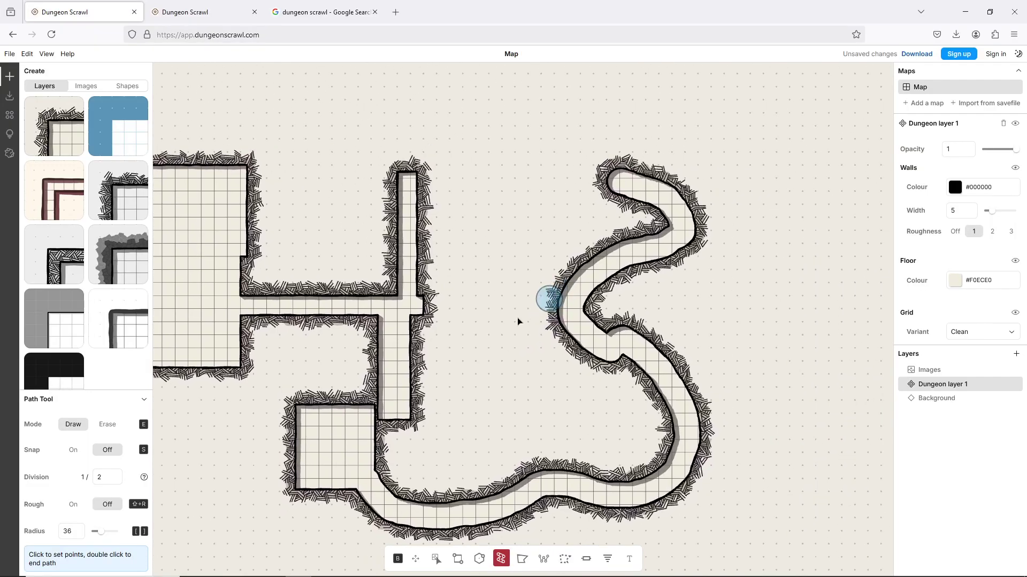
pyautogui.scroll(6, 362, 432)
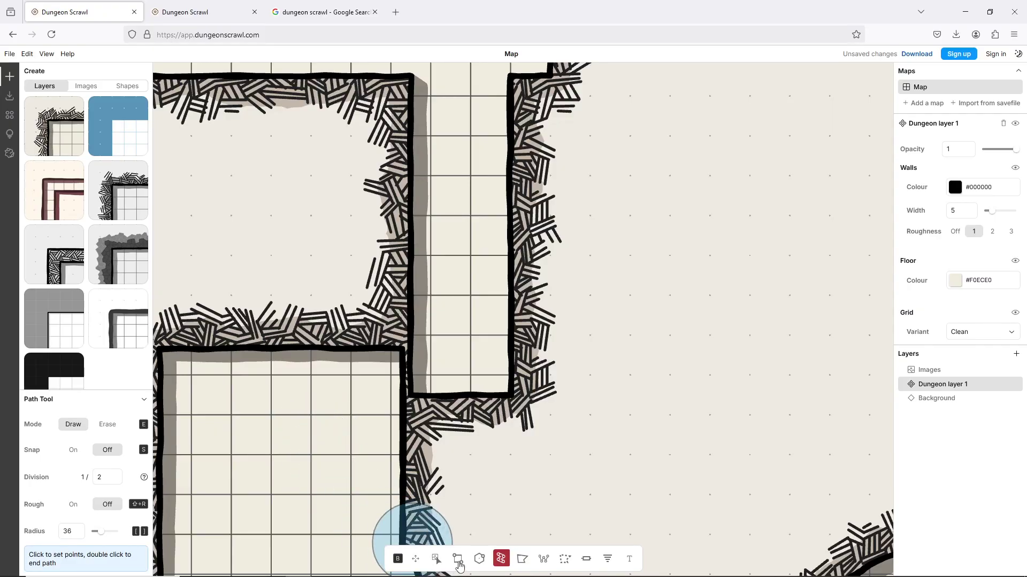
pyautogui.click(458, 558)
pyautogui.moveTo(396, 357); pyautogui.dragTo(418, 374)
pyautogui.scroll(-6, 592, 404)
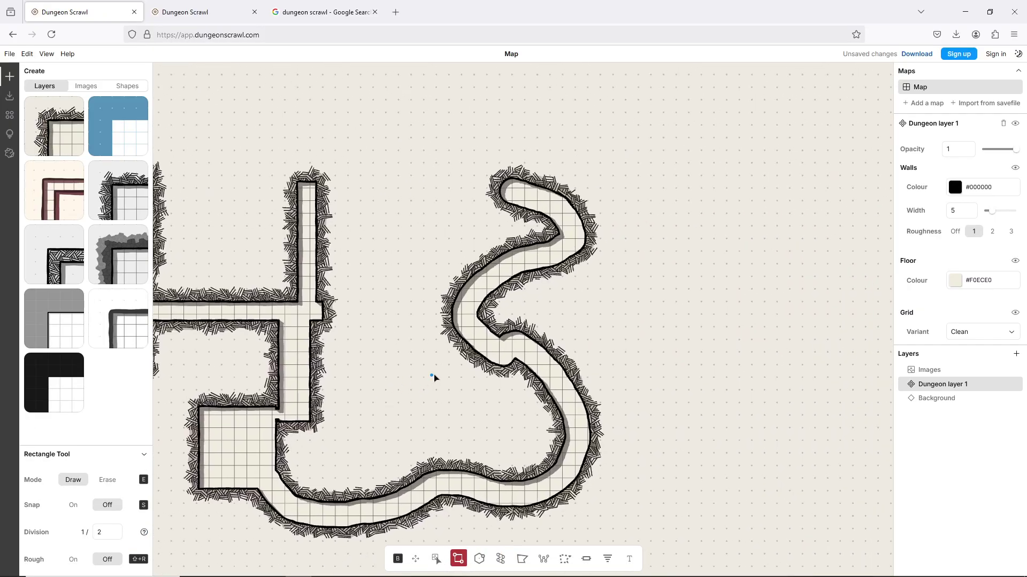
# Step: Cut away the large room's upper-left and lower-right corners freehand using the Path Tool in Erase mode
pyautogui.scroll(2, 365, 303)
pyautogui.press('e')
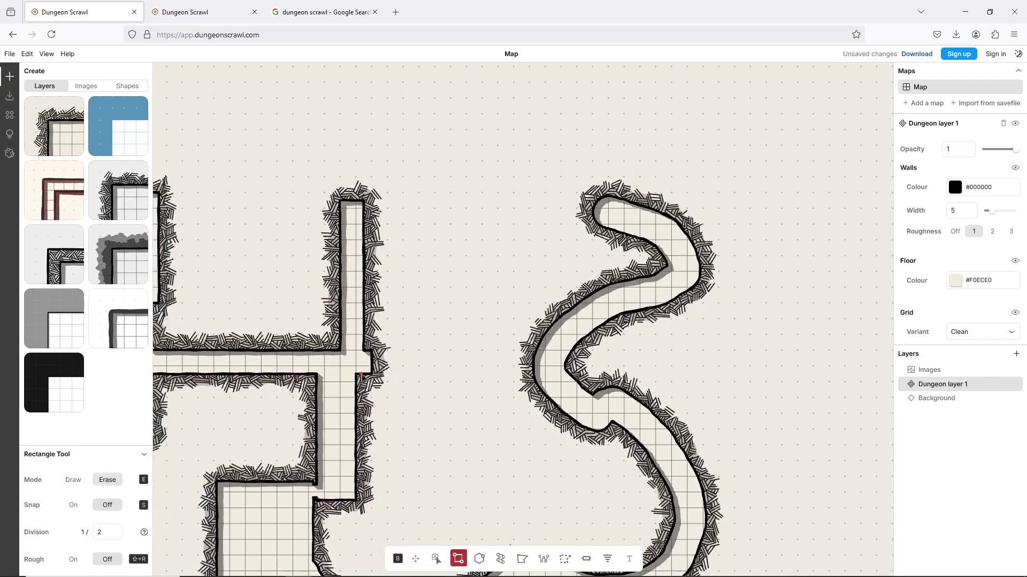
pyautogui.click(500, 558)
pyautogui.hscroll(-8, 544, 338)
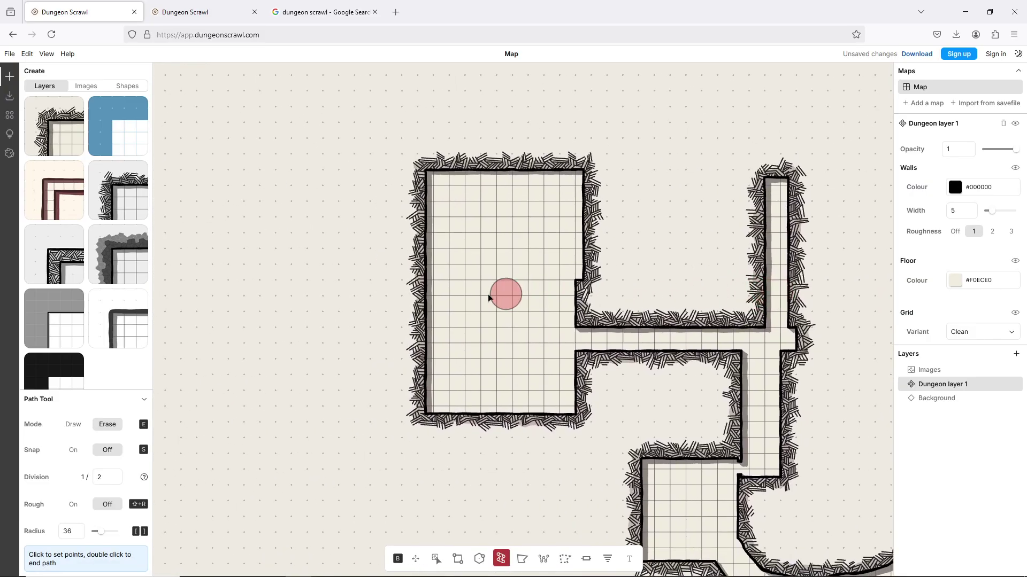
pyautogui.scroll(3, 469, 298)
pyautogui.moveTo(444, 178); pyautogui.dragTo(464, 303)
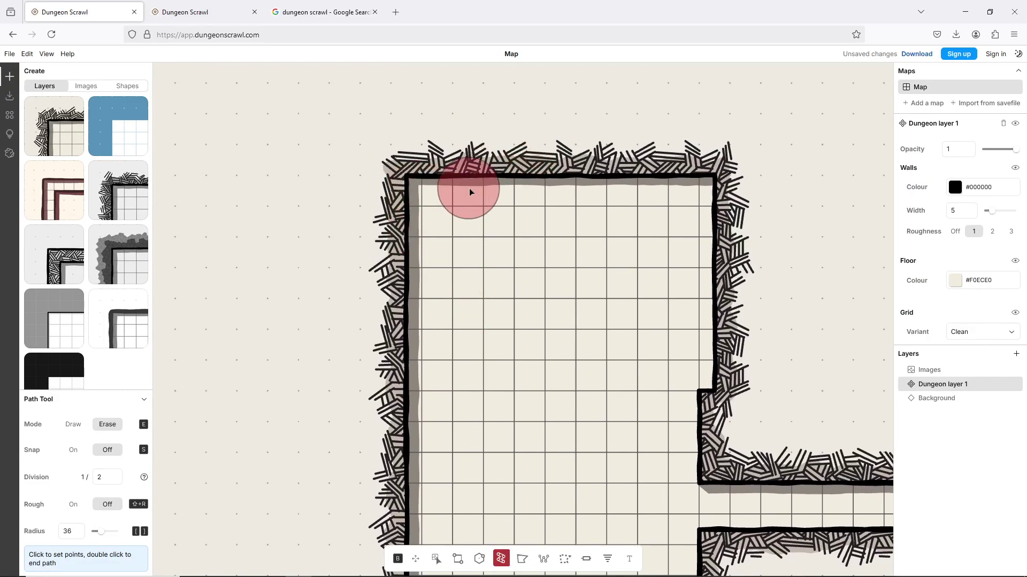
pyautogui.moveTo(470, 188)
pyautogui.mouseDown()
pyautogui.moveTo(470, 230)
pyautogui.moveTo(401, 236)
pyautogui.moveTo(427, 169)
pyautogui.moveTo(408, 234)
pyautogui.moveTo(464, 176)
pyautogui.mouseUp()
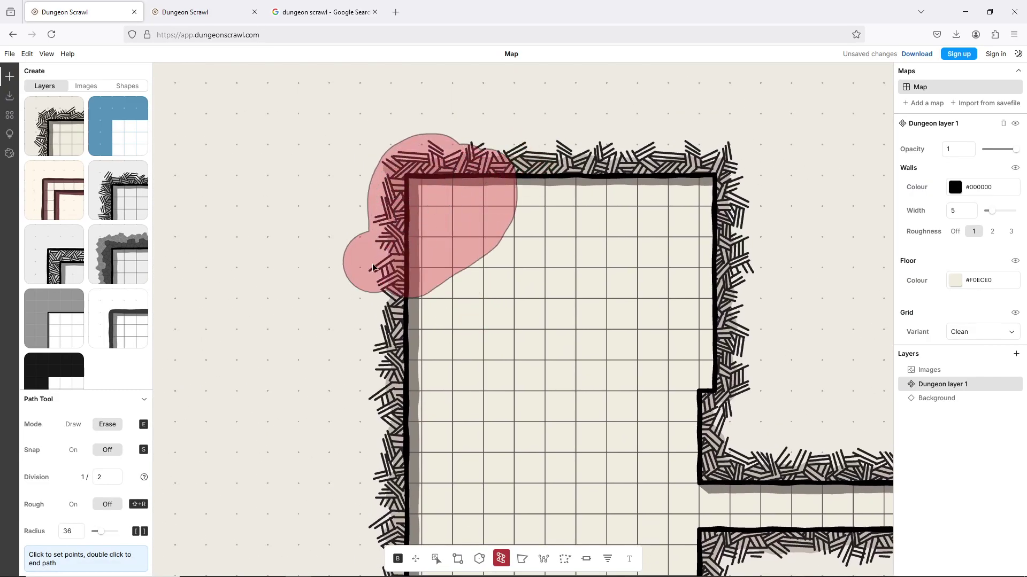
pyautogui.moveTo(373, 266); pyautogui.dragTo(373, 266)
pyautogui.scroll(-3, 476, 223)
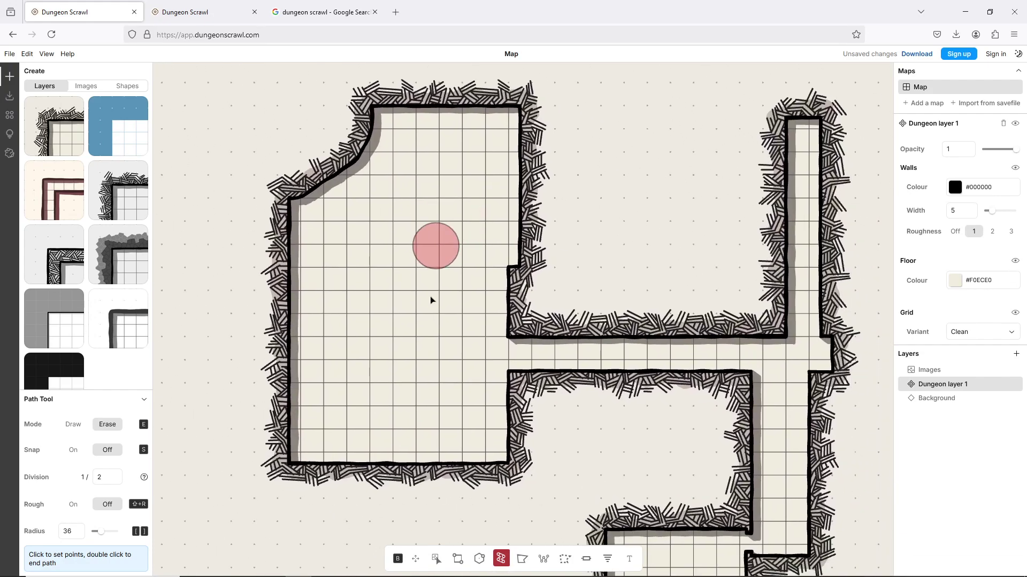
pyautogui.moveTo(529, 435)
pyautogui.mouseDown()
pyautogui.moveTo(492, 471)
pyautogui.moveTo(498, 492)
pyautogui.moveTo(504, 453)
pyautogui.moveTo(480, 447)
pyautogui.moveTo(434, 477)
pyautogui.mouseUp()
# Step: Draw a rough-edged cave with an uncarved island inside it above the winding corridor, using the Path Tool with Rough on
pyautogui.moveTo(622, 420); pyautogui.dragTo(350, 357)
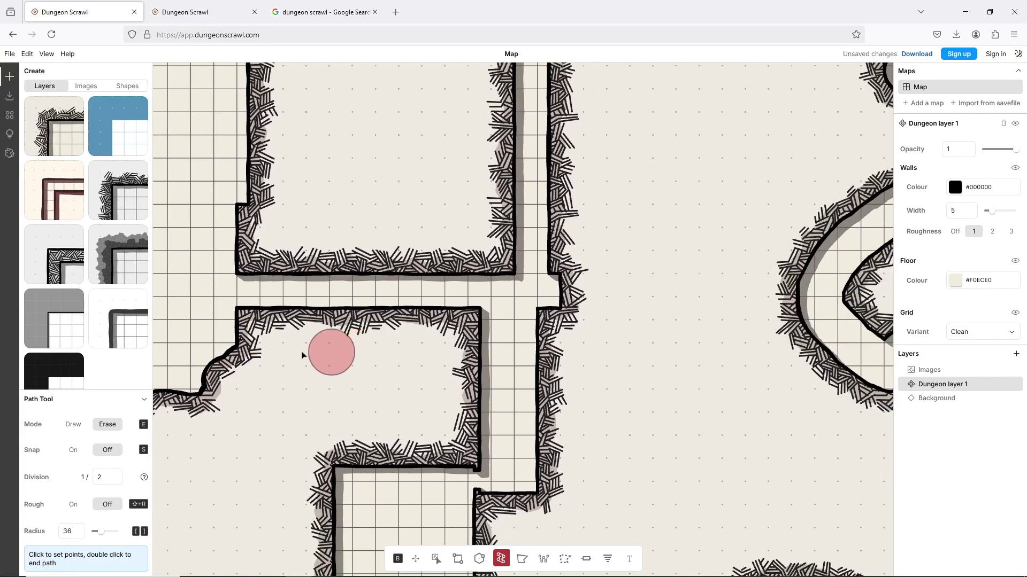
pyautogui.click(73, 424)
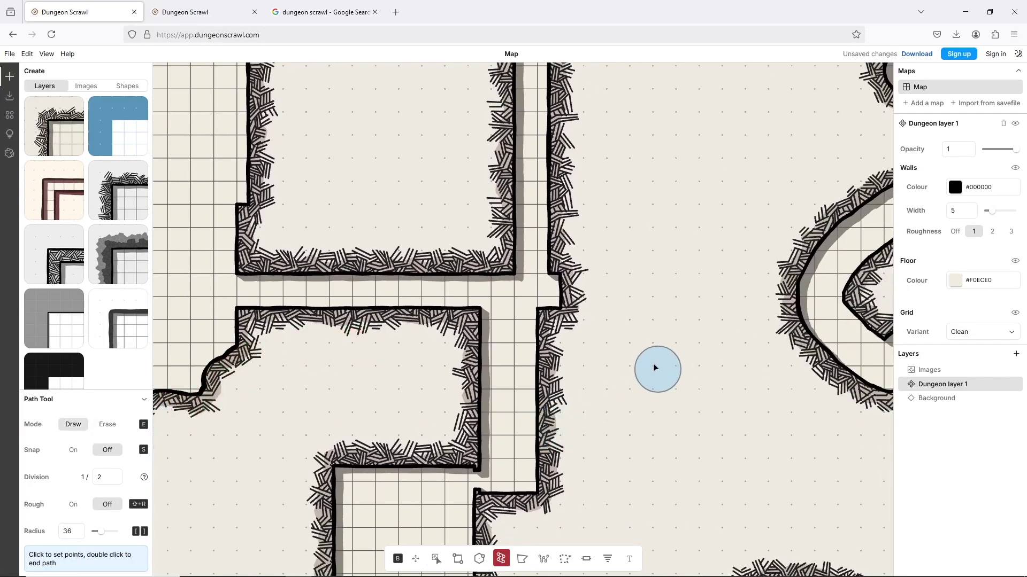
pyautogui.moveTo(652, 364); pyautogui.dragTo(460, 394)
pyautogui.click(72, 505)
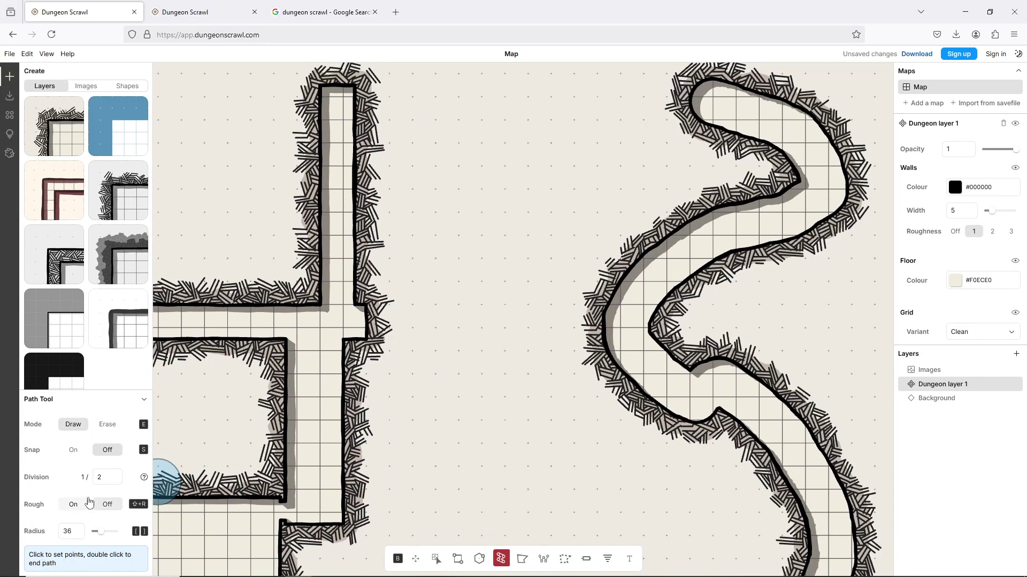
pyautogui.moveTo(477, 252); pyautogui.dragTo(461, 410)
pyautogui.moveTo(702, 404); pyautogui.dragTo(571, 270)
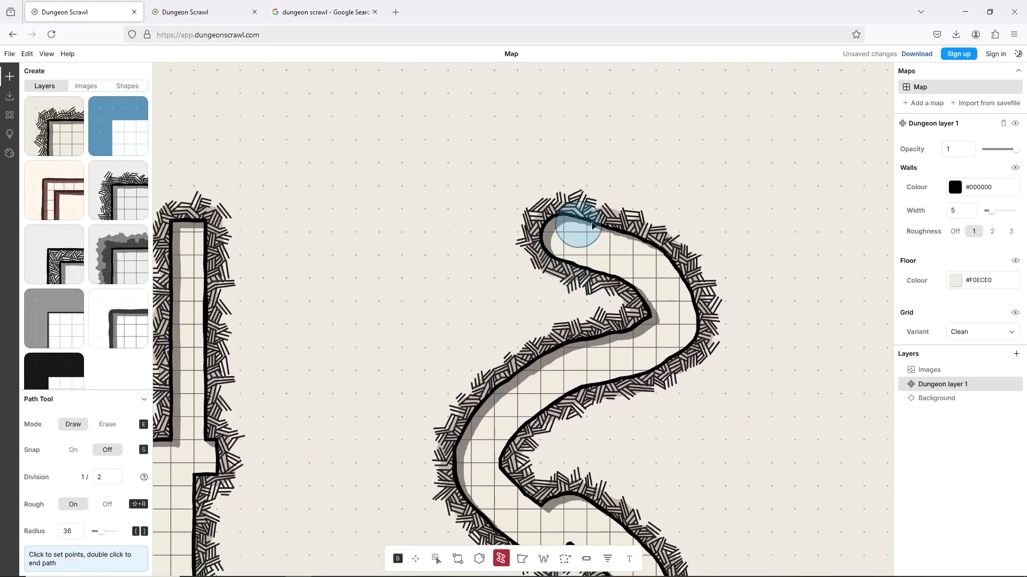
pyautogui.moveTo(392, 223); pyautogui.dragTo(505, 376)
pyautogui.moveTo(503, 320)
pyautogui.mouseDown()
pyautogui.moveTo(440, 233)
pyautogui.moveTo(520, 184)
pyautogui.moveTo(486, 261)
pyautogui.moveTo(536, 292)
pyautogui.moveTo(470, 210)
pyautogui.moveTo(501, 277)
pyautogui.moveTo(571, 226)
pyautogui.moveTo(552, 198)
pyautogui.moveTo(624, 233)
pyautogui.moveTo(826, 197)
pyautogui.moveTo(712, 112)
pyautogui.moveTo(517, 105)
pyautogui.moveTo(546, 212)
pyautogui.mouseUp()
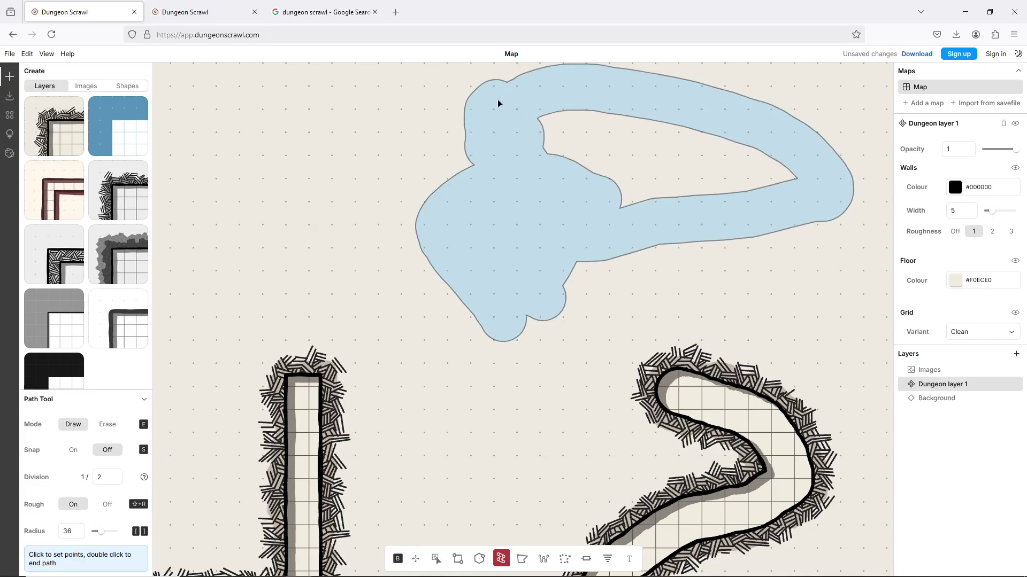
pyautogui.click(520, 180)
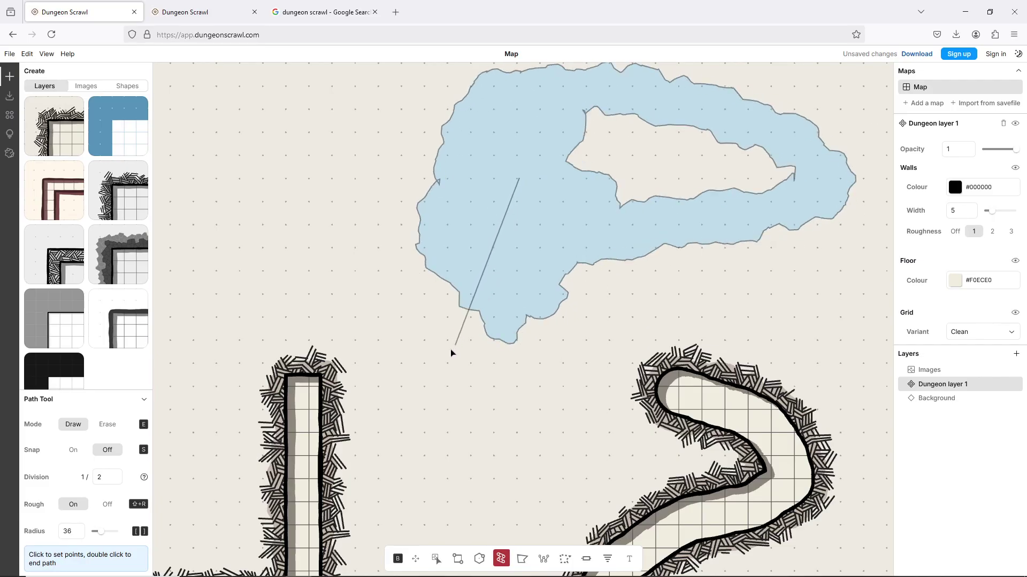
pyautogui.doubleClick(444, 361)
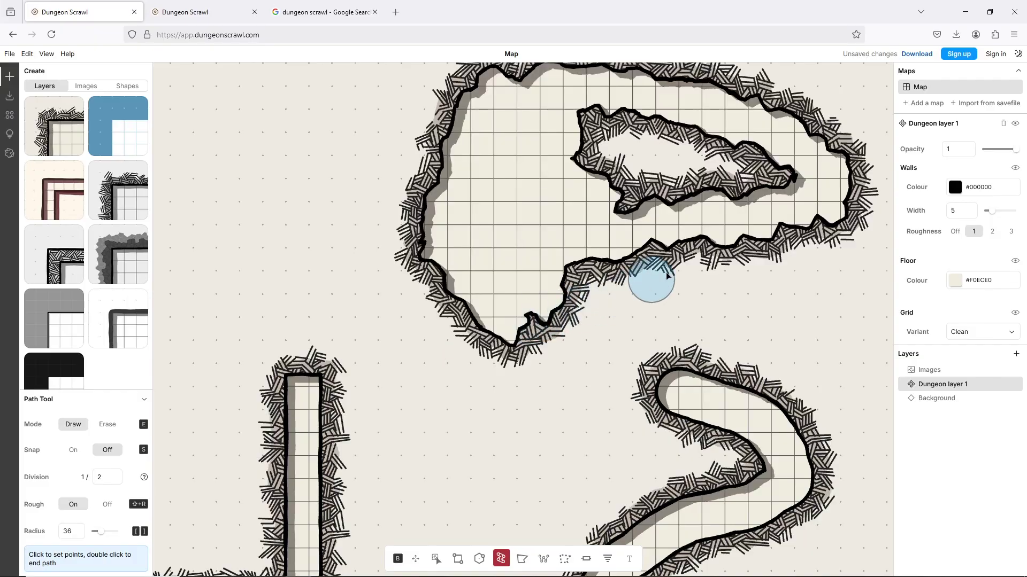
# Step: Turn Rough off and connect the upper end of the winding corridor to the cave with a short path
pyautogui.moveTo(732, 274)
pyautogui.mouseDown()
pyautogui.moveTo(724, 302)
pyautogui.moveTo(550, 370)
pyautogui.mouseUp()
pyautogui.scroll(-5, 591, 240)
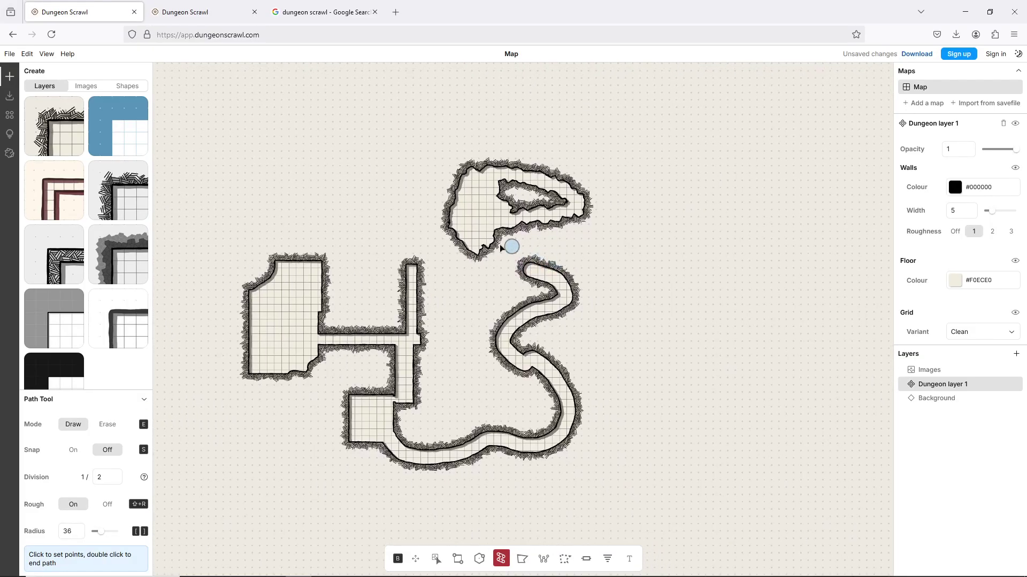
pyautogui.scroll(3, 460, 278)
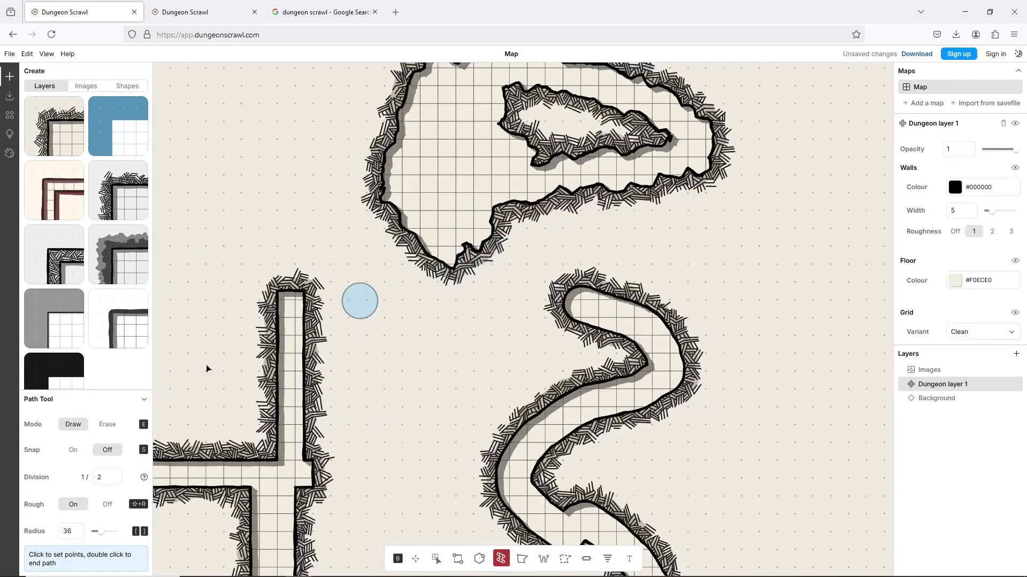
pyautogui.click(107, 504)
pyautogui.scroll(1, 556, 289)
pyautogui.click(588, 324)
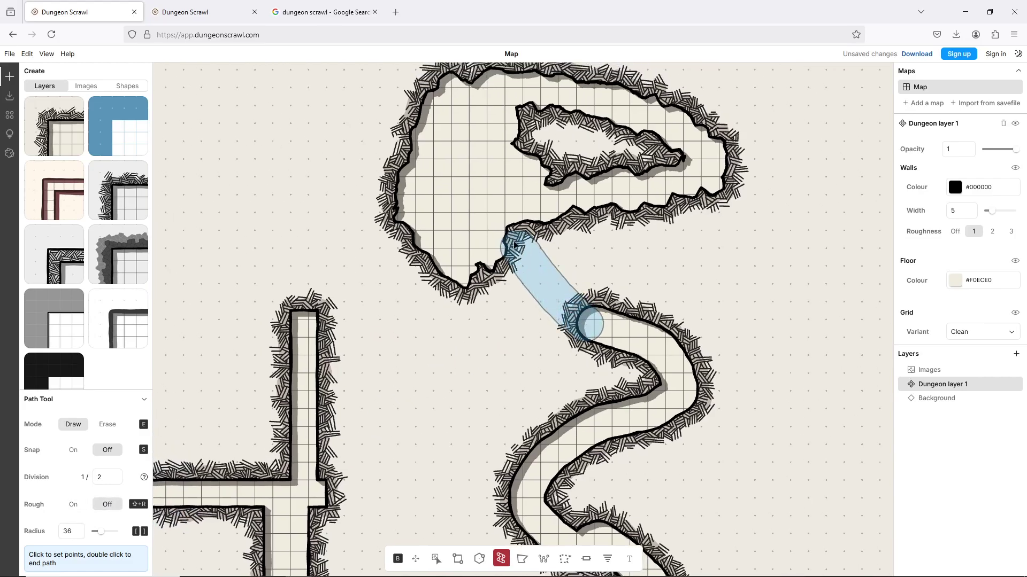
pyautogui.doubleClick(515, 244)
# Step: Widen both sides of the junction between the cave and the winding corridor with short path segments
pyautogui.hscroll(3, 642, 273)
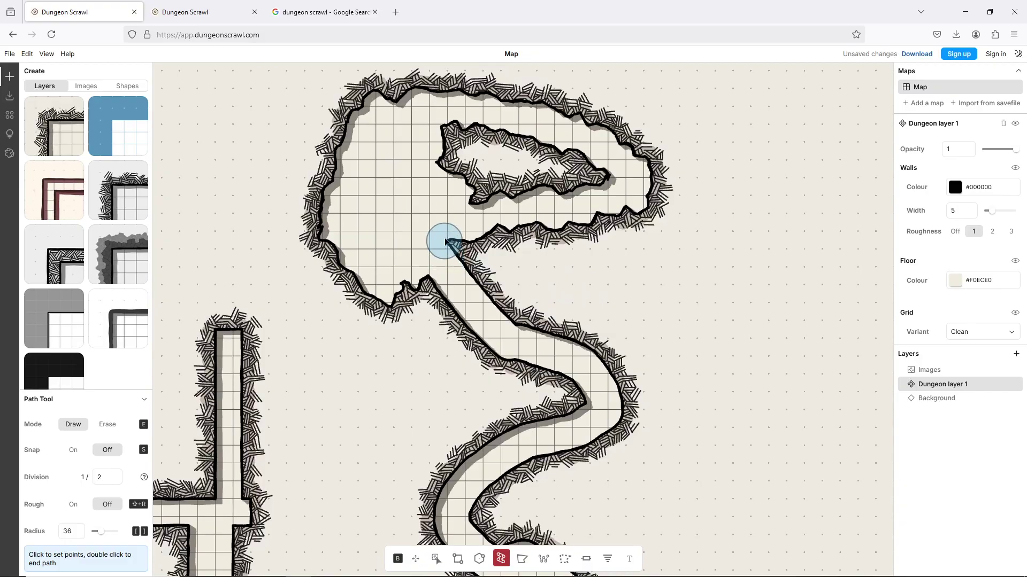
pyautogui.click(445, 242)
pyautogui.doubleClick(458, 281)
pyautogui.click(413, 264)
pyautogui.doubleClick(449, 293)
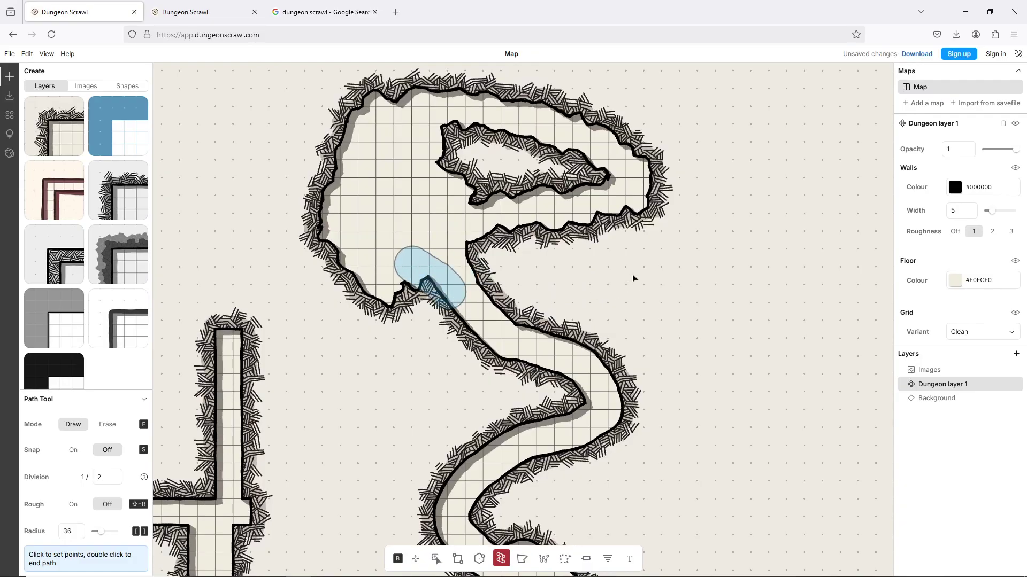
# Step: Draw another smooth winding corridor from the cave's right end, running rightward and bending down to a dead end
pyautogui.moveTo(630, 261)
pyautogui.mouseDown()
pyautogui.moveTo(566, 253)
pyautogui.moveTo(649, 235)
pyautogui.moveTo(681, 204)
pyautogui.moveTo(626, 247)
pyautogui.mouseUp()
pyautogui.scroll(-3, 642, 260)
pyautogui.hscroll(2, 628, 250)
pyautogui.scroll(1, 629, 250)
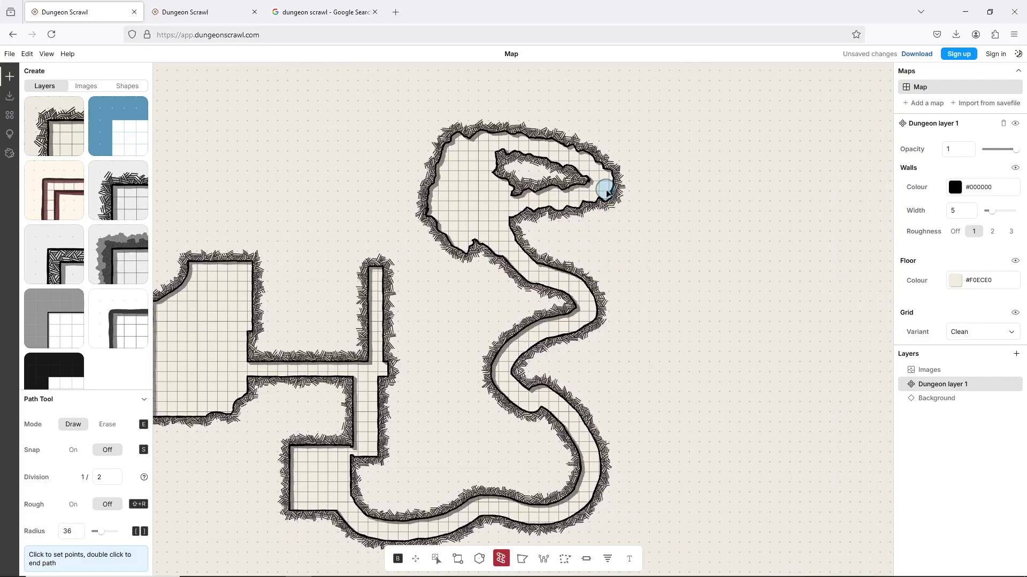
pyautogui.hscroll(3, 592, 245)
pyautogui.scroll(1, 591, 245)
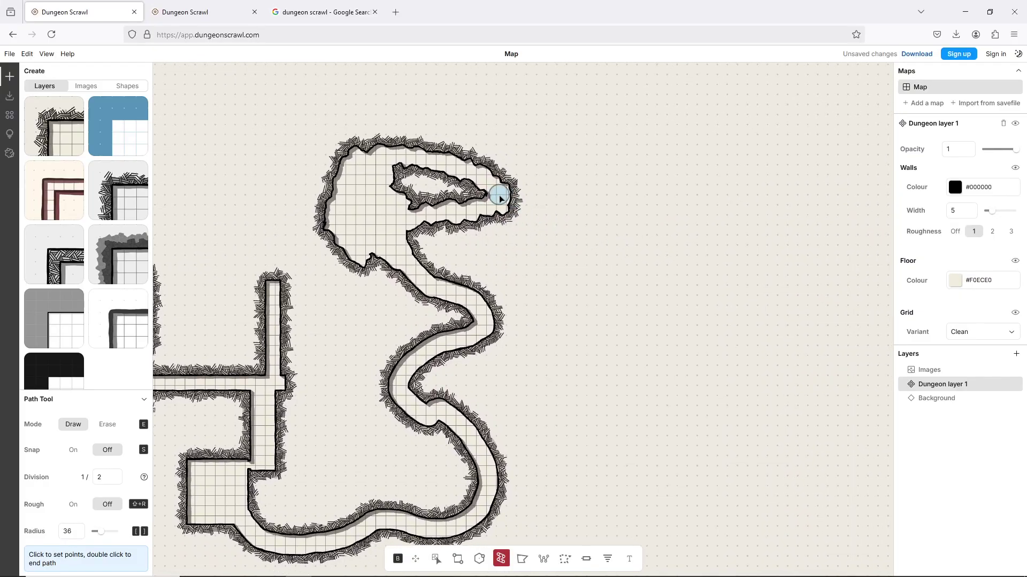
pyautogui.moveTo(510, 203)
pyautogui.mouseDown()
pyautogui.moveTo(602, 189)
pyautogui.moveTo(643, 222)
pyautogui.mouseUp()
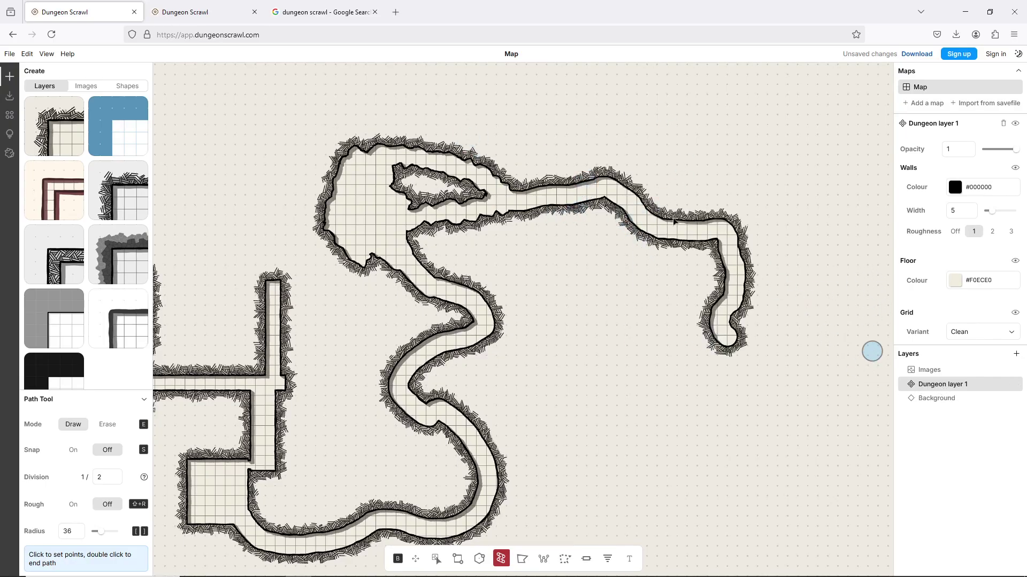
# Step: Duplicate Dungeon layer 1 and erase the copy's entire contents with one large rectangle
pyautogui.rightClick(939, 390)
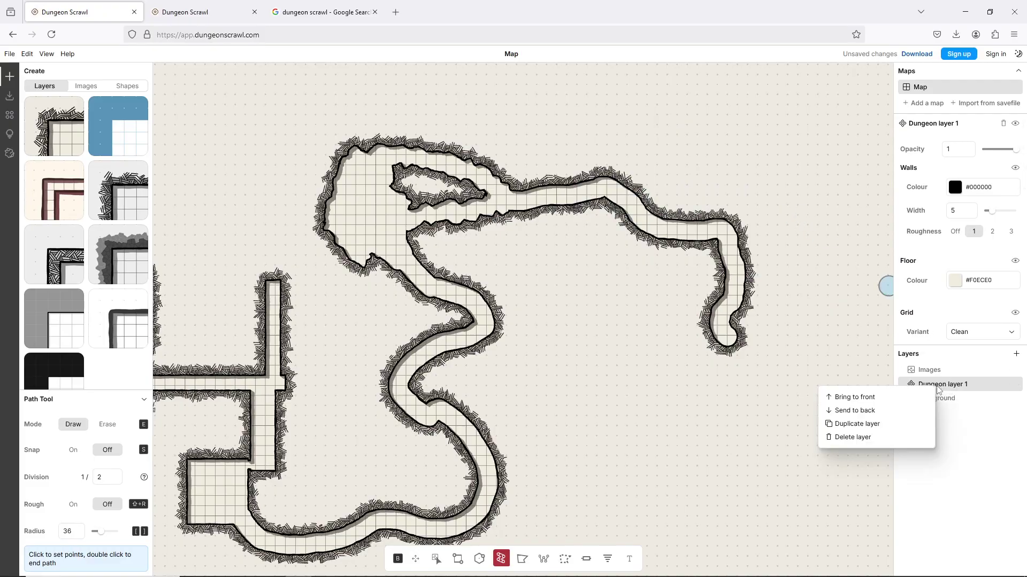
pyautogui.click(897, 424)
pyautogui.scroll(-2, 309, 290)
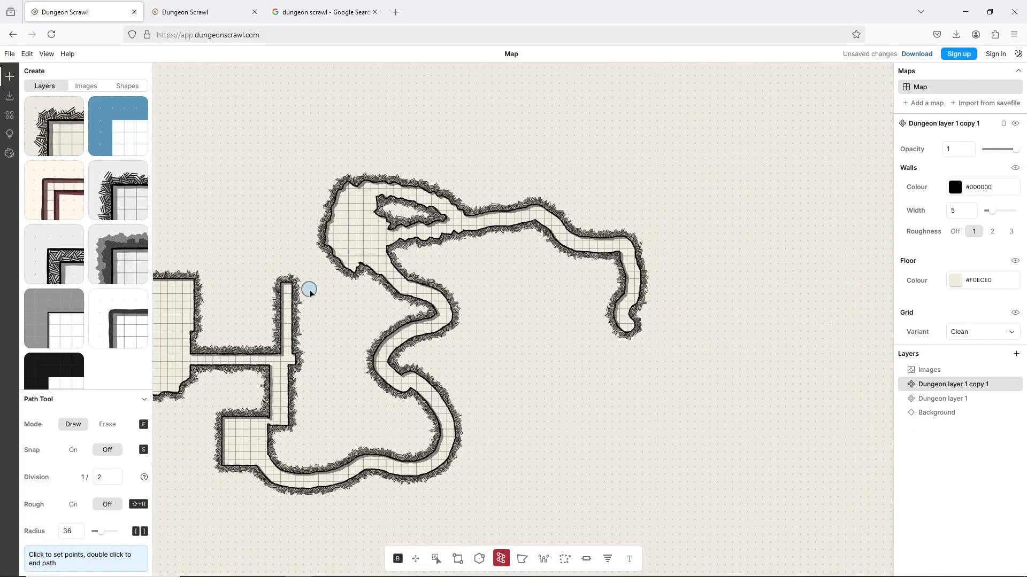
pyautogui.moveTo(309, 290); pyautogui.dragTo(376, 250)
pyautogui.press('e')
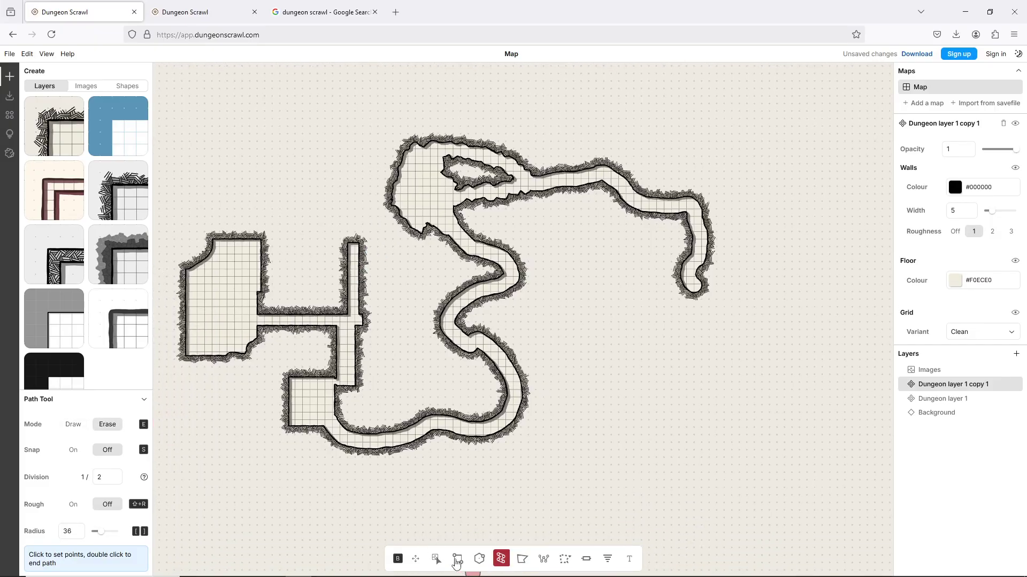
pyautogui.click(457, 559)
pyautogui.scroll(-3, 378, 405)
pyautogui.moveTo(273, 215)
pyautogui.mouseDown()
pyautogui.moveTo(288, 246)
pyautogui.moveTo(637, 454)
pyautogui.mouseUp()
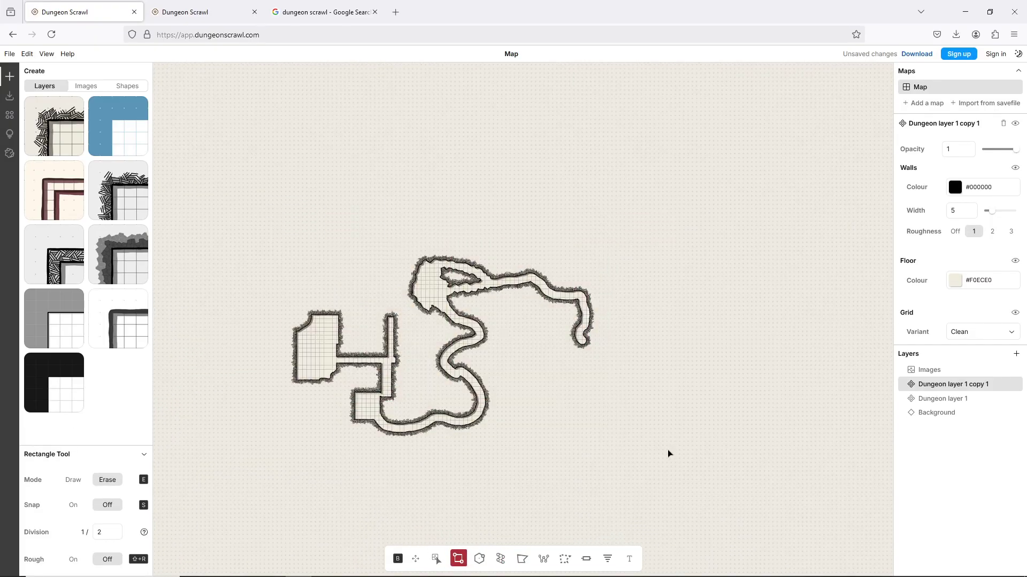
# Step: Hide Dungeon layer 1 to check that the copied layer is empty, and show it again
pyautogui.scroll(3, 621, 372)
pyautogui.click(1015, 400)
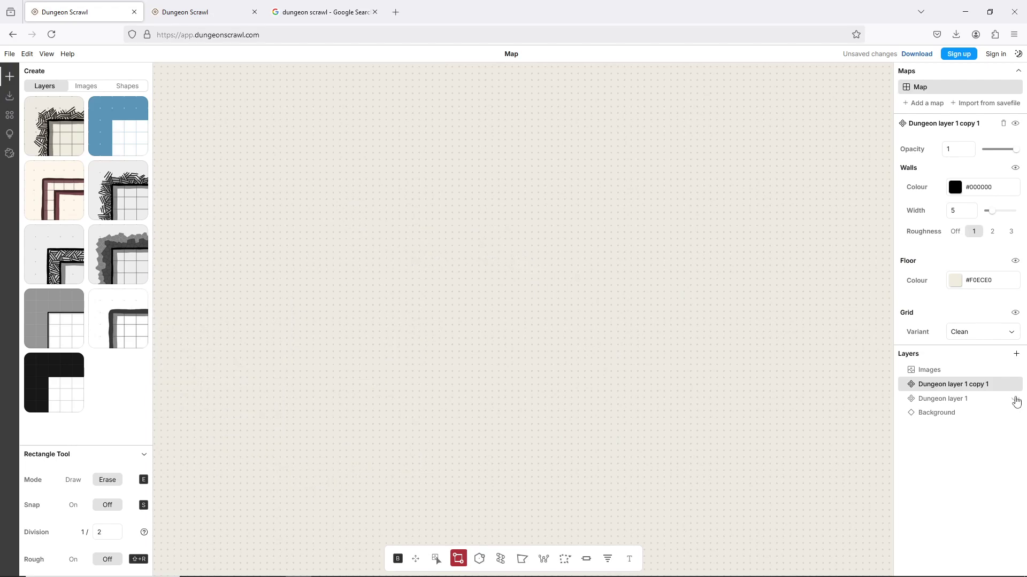
pyautogui.click(1015, 400)
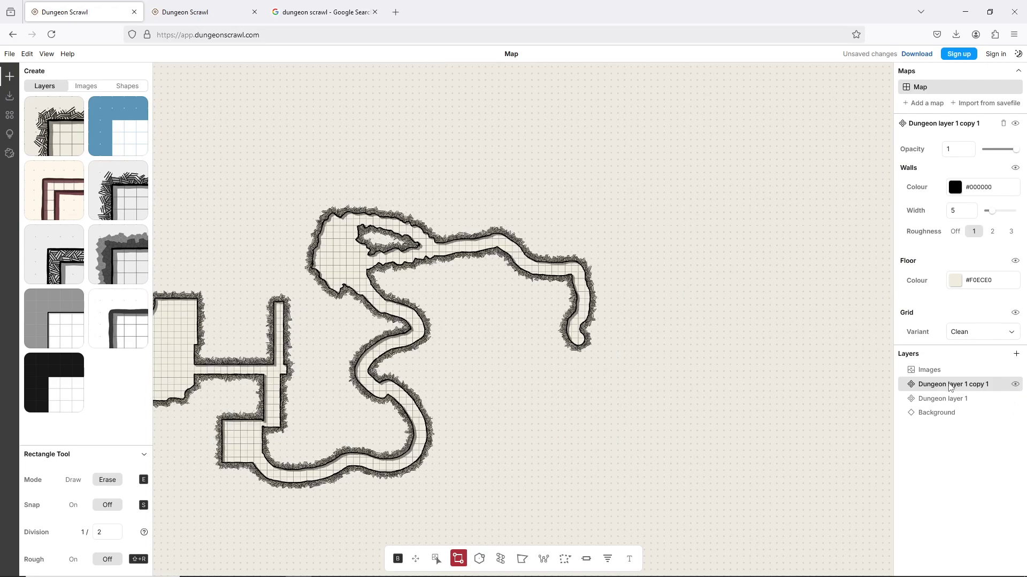
pyautogui.scroll(3, 352, 437)
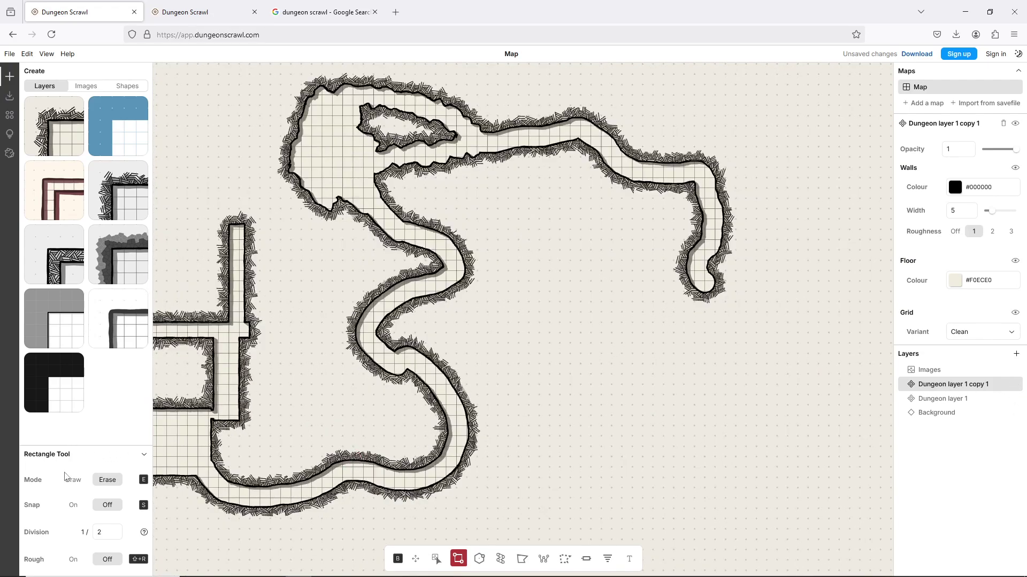
# Step: Draw a large rough-edged cave area around the dead-end corridor on the copied layer, using the Path tool with radius 100
pyautogui.click(73, 480)
pyautogui.moveTo(701, 271); pyautogui.dragTo(879, 339)
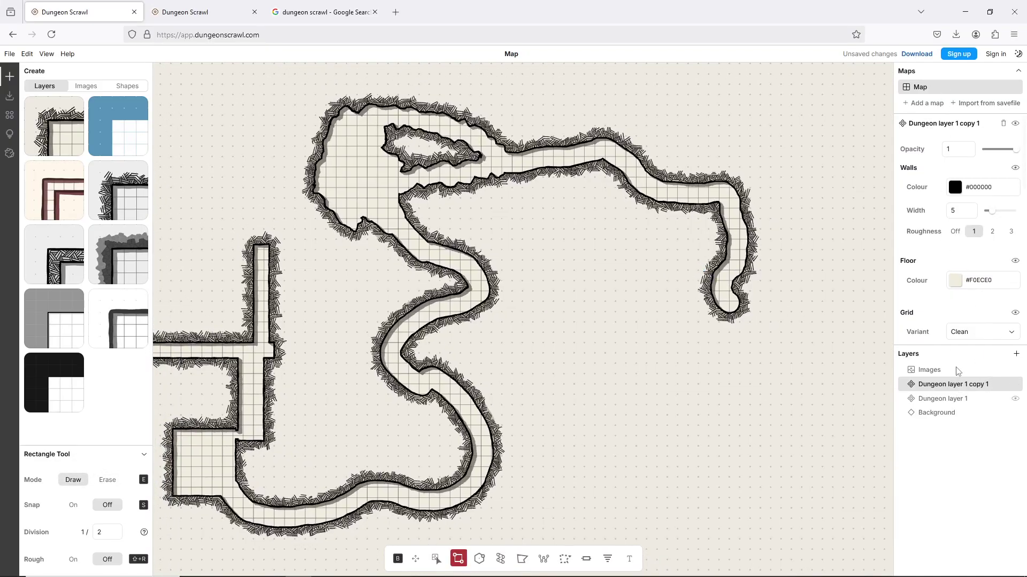
pyautogui.scroll(3, 530, 280)
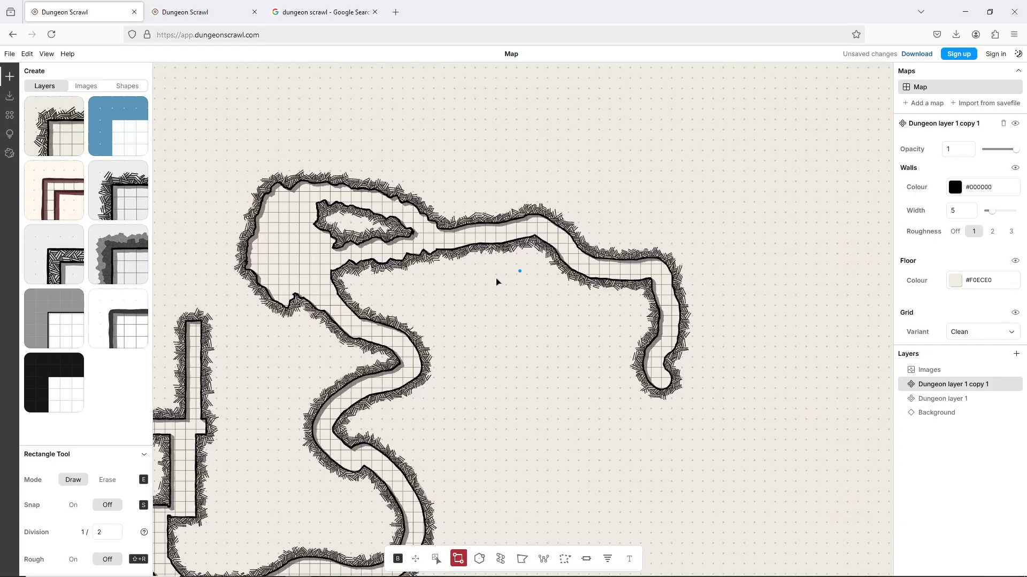
pyautogui.click(500, 559)
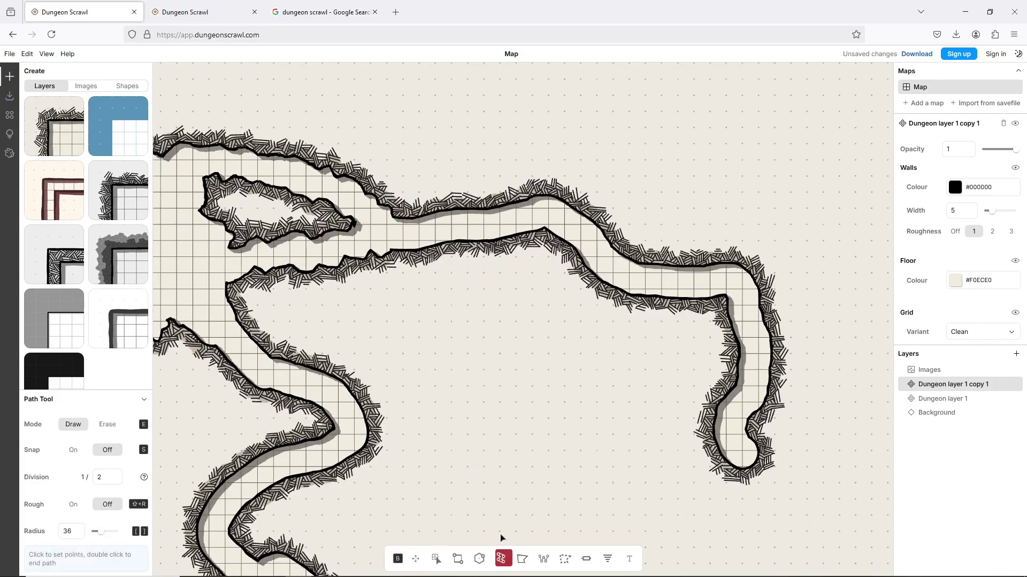
pyautogui.scroll(1, 461, 252)
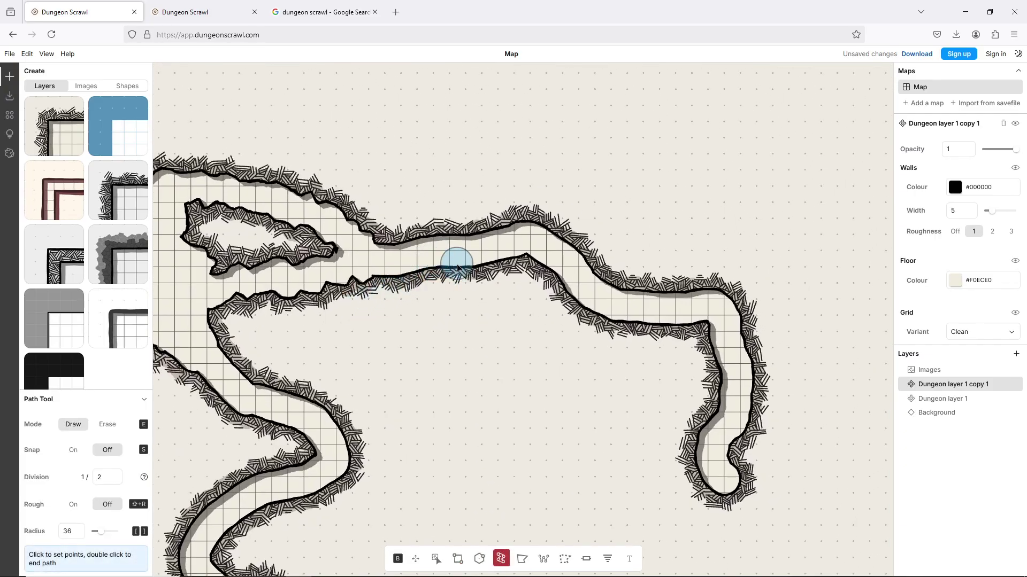
pyautogui.scroll(1, 451, 265)
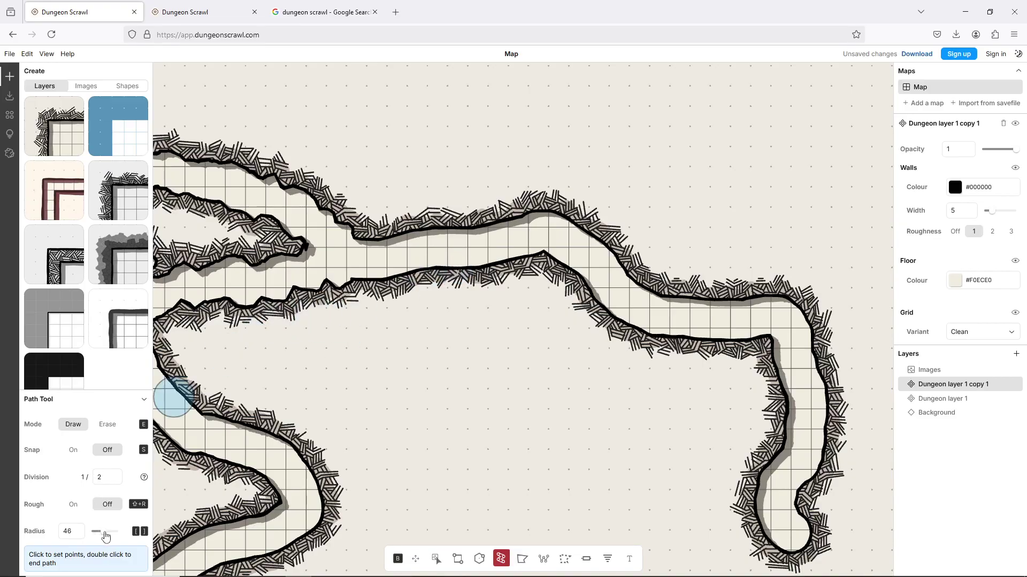
pyautogui.moveTo(106, 534); pyautogui.dragTo(126, 534)
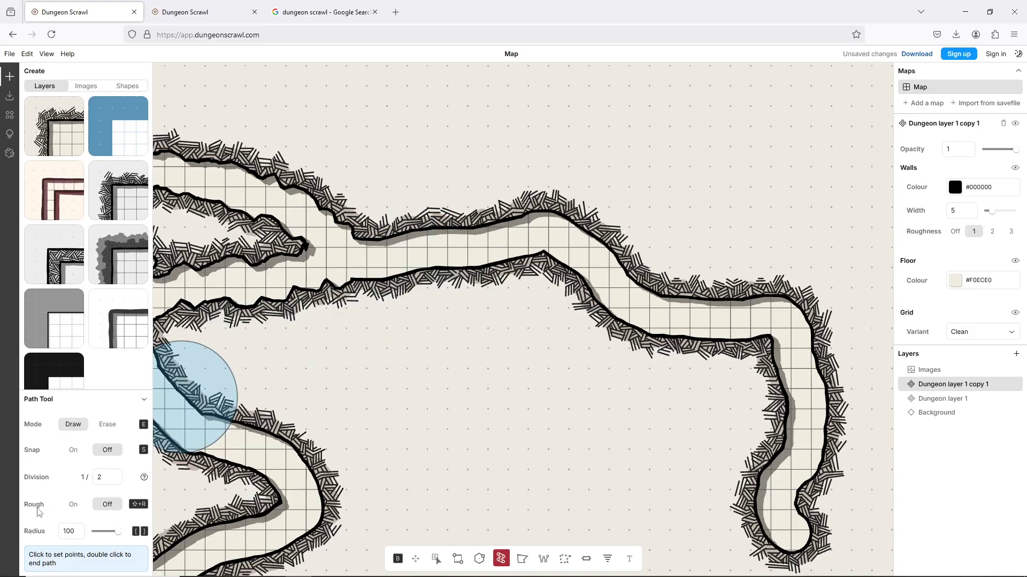
pyautogui.click(70, 508)
pyautogui.scroll(-5, 458, 335)
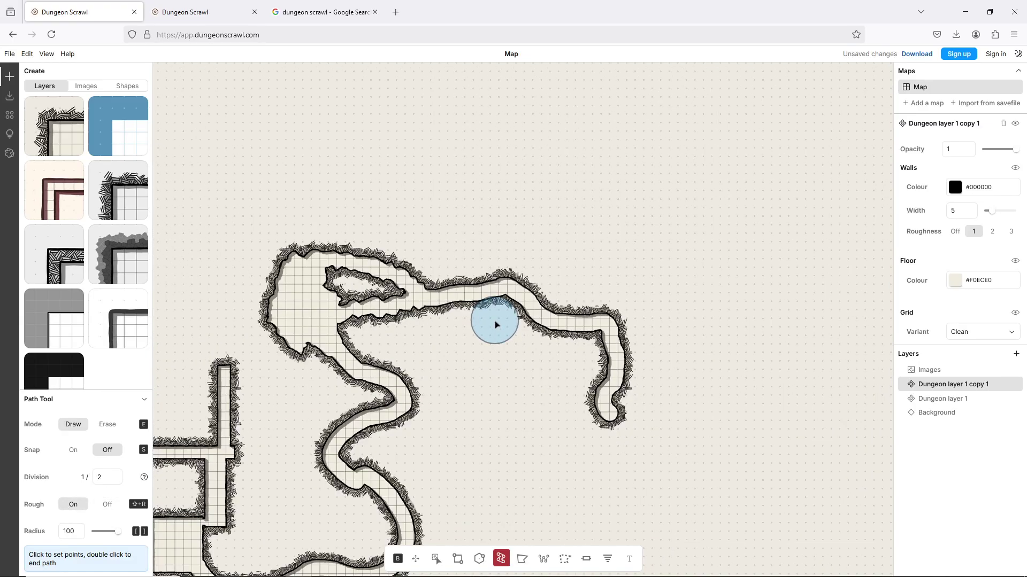
pyautogui.moveTo(433, 282)
pyautogui.mouseDown()
pyautogui.moveTo(474, 323)
pyautogui.moveTo(498, 251)
pyautogui.moveTo(527, 343)
pyautogui.moveTo(560, 364)
pyautogui.moveTo(512, 242)
pyautogui.moveTo(602, 323)
pyautogui.moveTo(598, 336)
pyautogui.mouseUp()
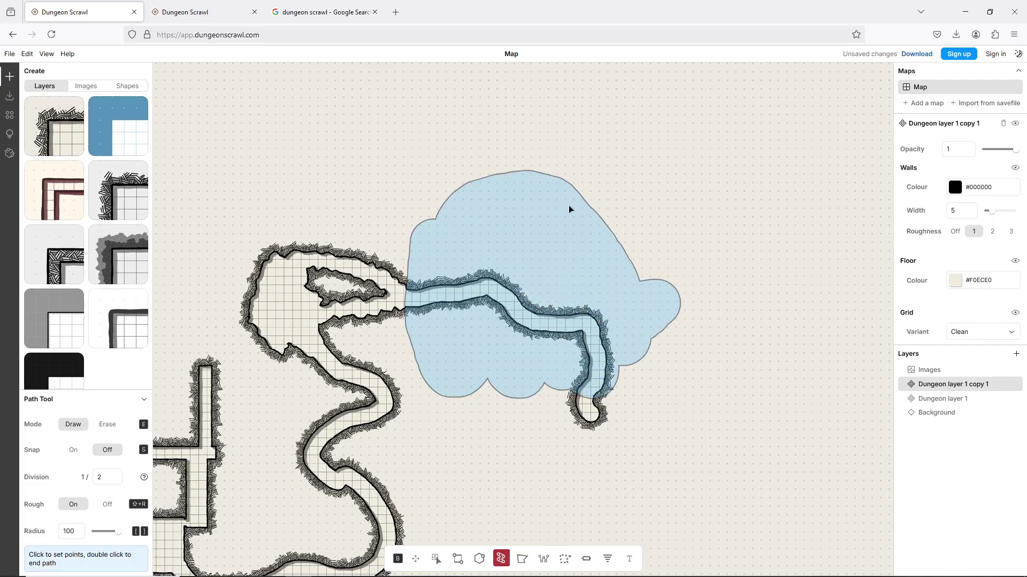
pyautogui.moveTo(622, 308); pyautogui.dragTo(563, 348)
pyautogui.scroll(3, 507, 326)
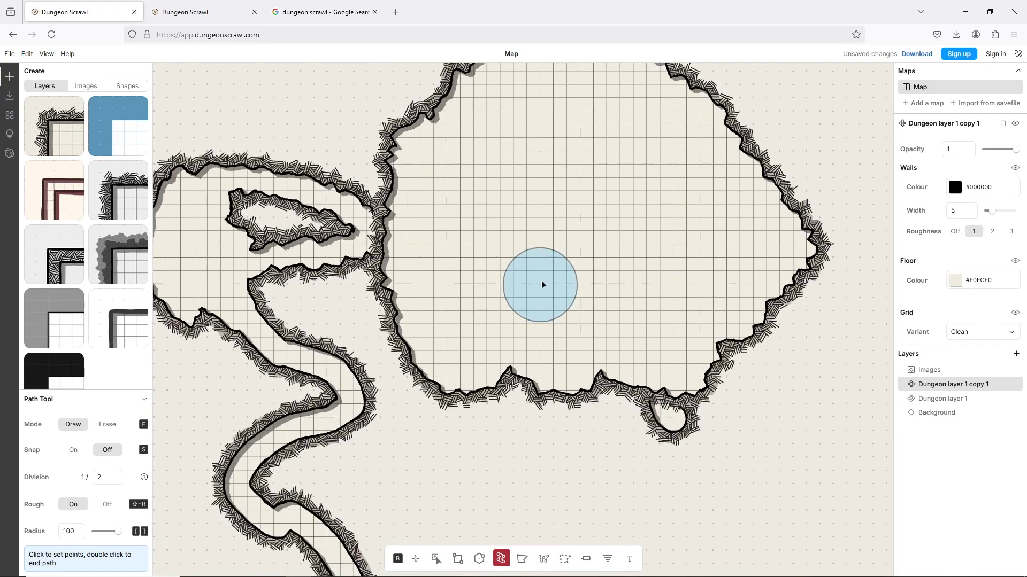
# Step: Change the copied layer's floor colour to bright blue #0080FF
pyautogui.click(955, 281)
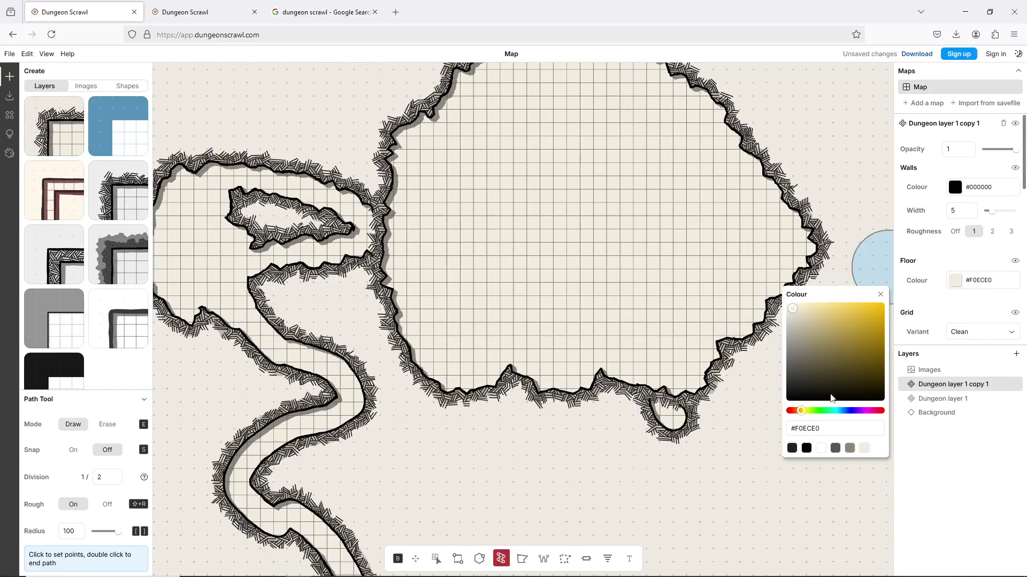
pyautogui.click(842, 412)
pyautogui.moveTo(875, 317); pyautogui.dragTo(886, 301)
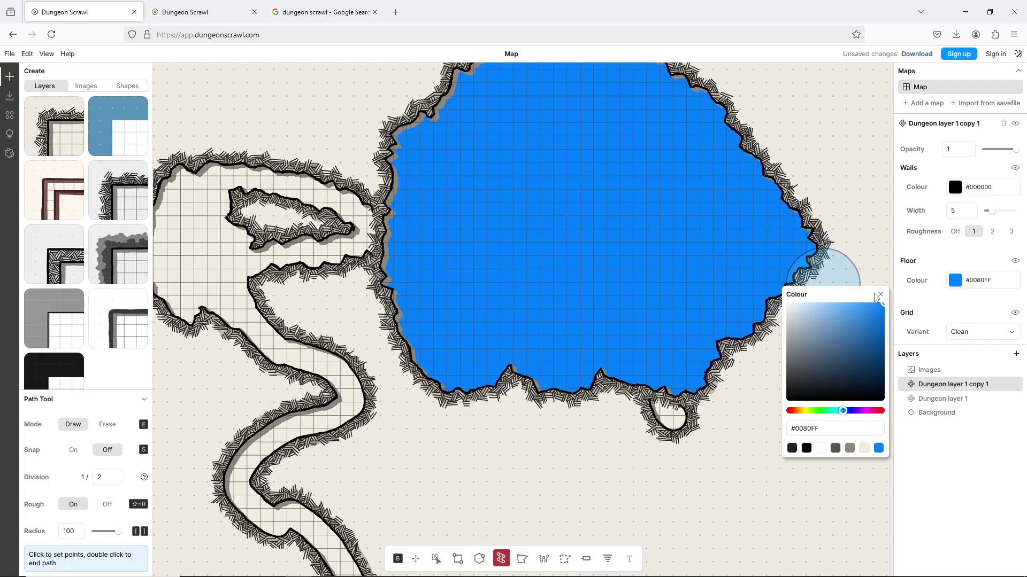
pyautogui.click(880, 294)
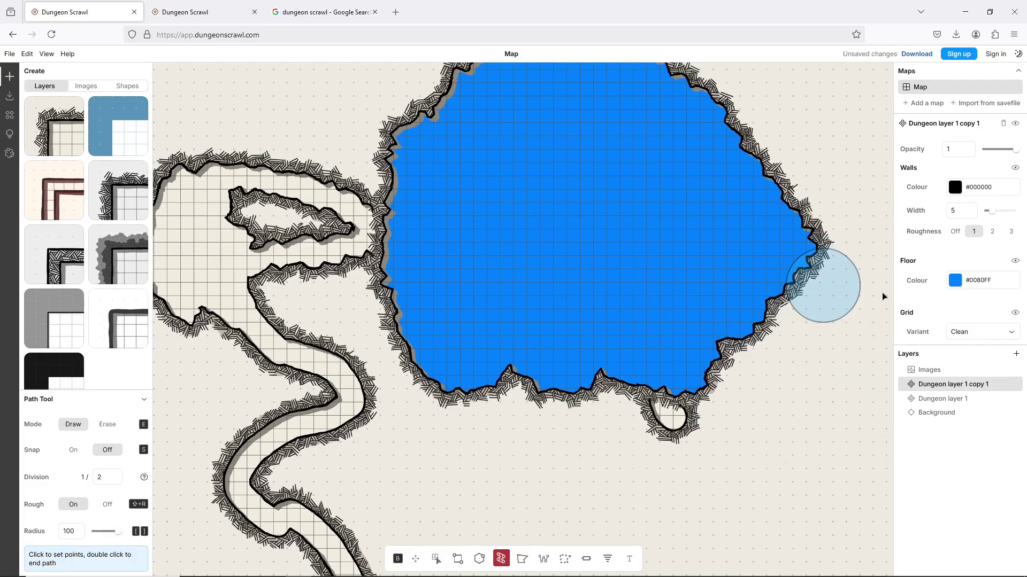
# Step: Send the blue copied layer behind Dungeon layer 1 so the corridor crosses over the water
pyautogui.rightClick(950, 384)
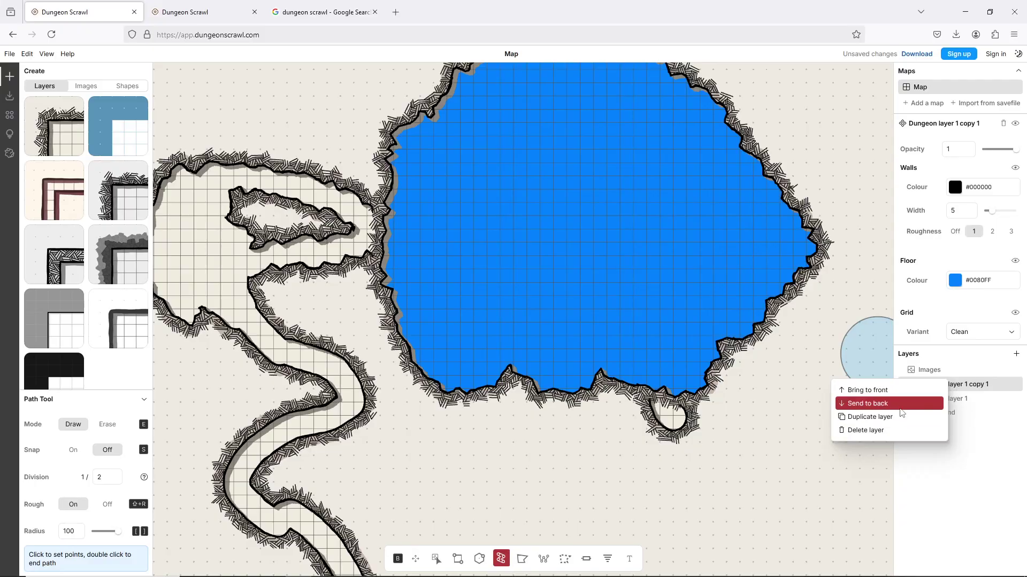
pyautogui.click(900, 409)
pyautogui.scroll(-2, 620, 310)
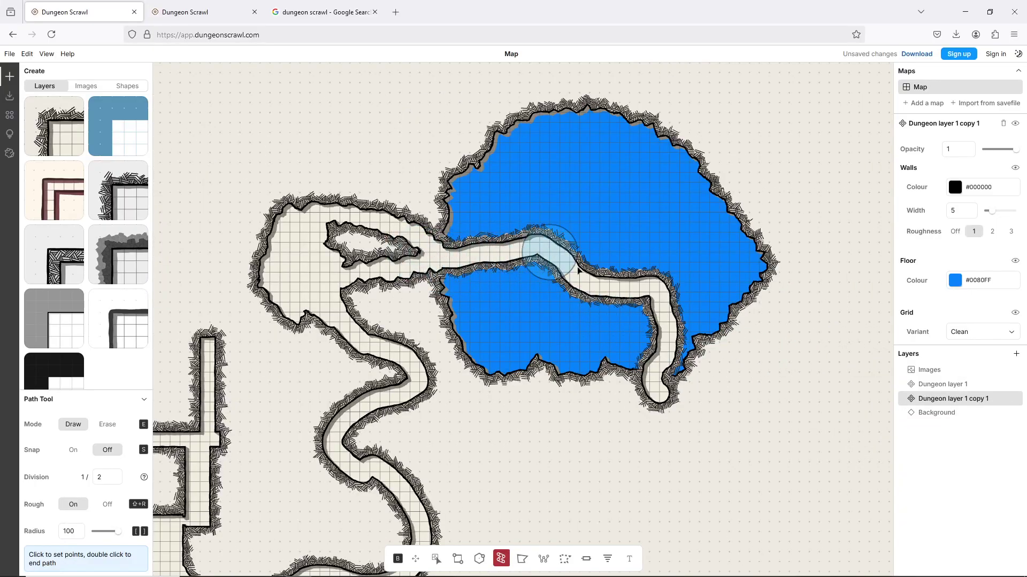
pyautogui.scroll(-4, 663, 310)
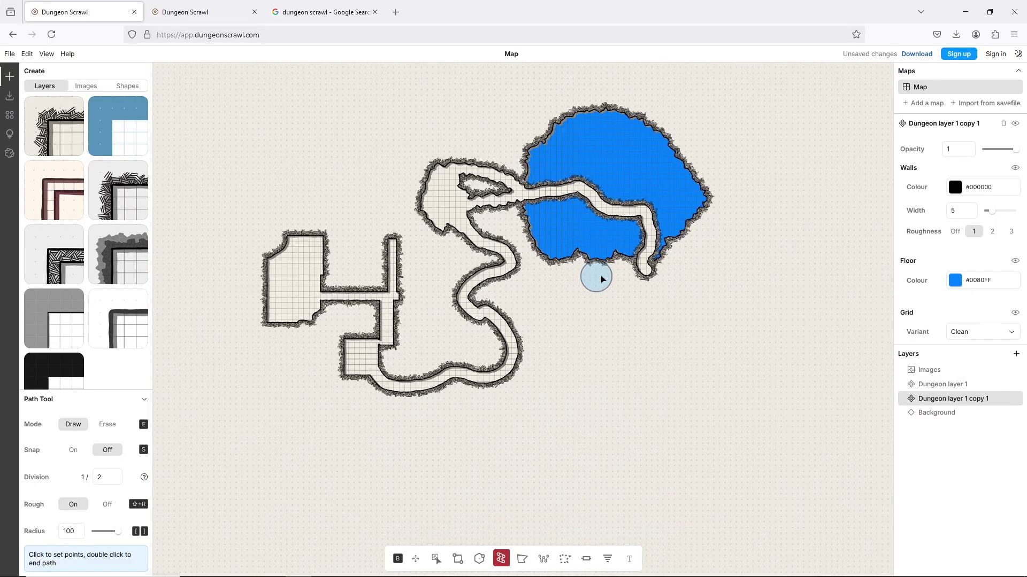
pyautogui.scroll(2, 628, 252)
pyautogui.scroll(-1, 444, 305)
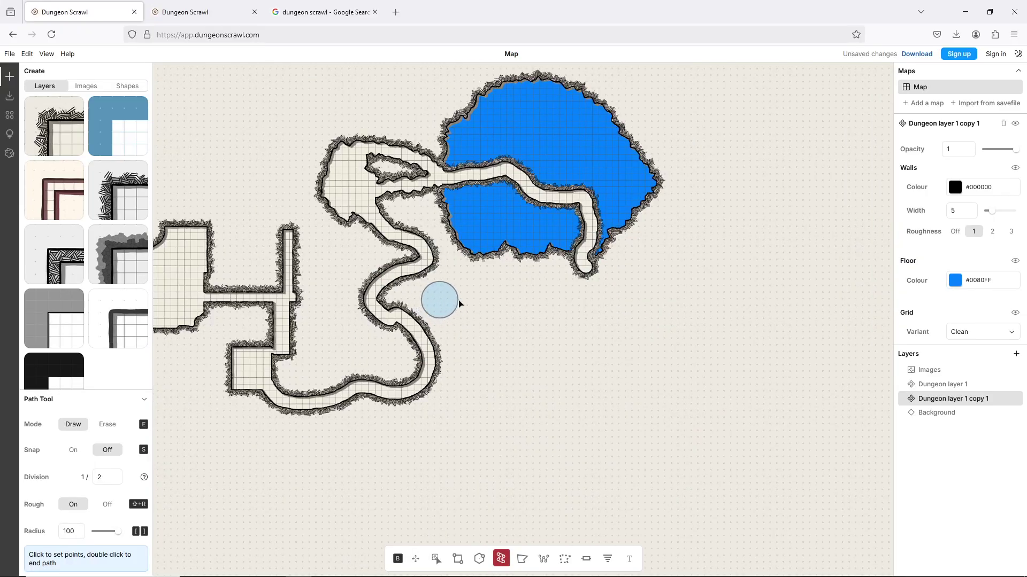
pyautogui.moveTo(458, 303); pyautogui.dragTo(539, 304)
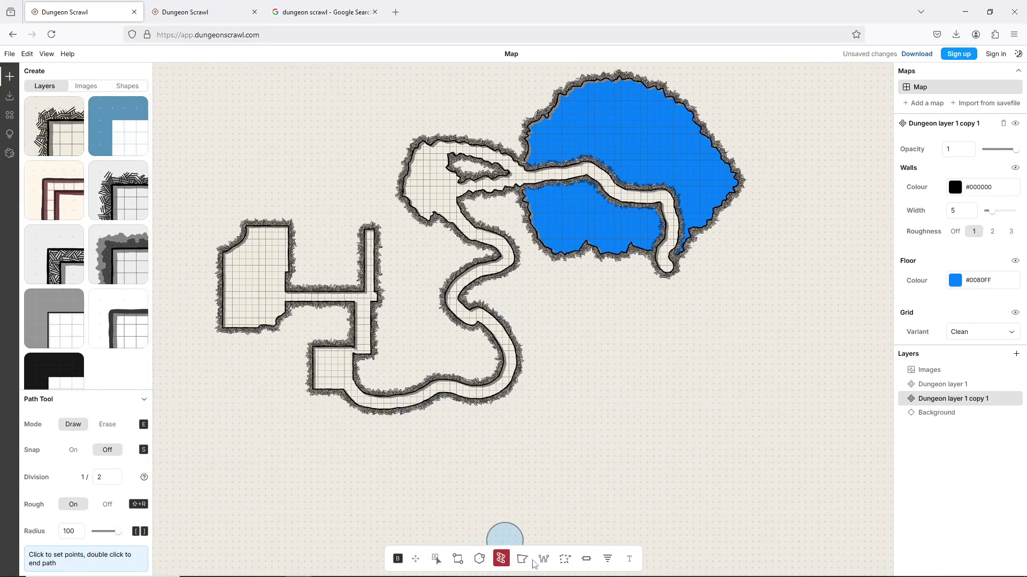
# Step: Draw a wide rough-edged rectangle on the copied layer just below the lower bend of the winding corridor
pyautogui.click(437, 564)
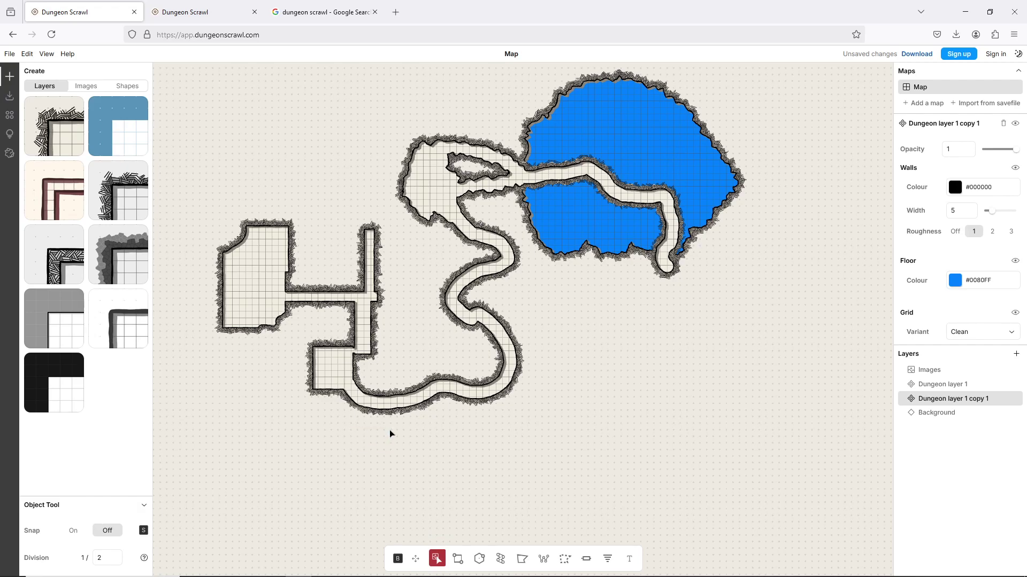
pyautogui.scroll(1, 382, 366)
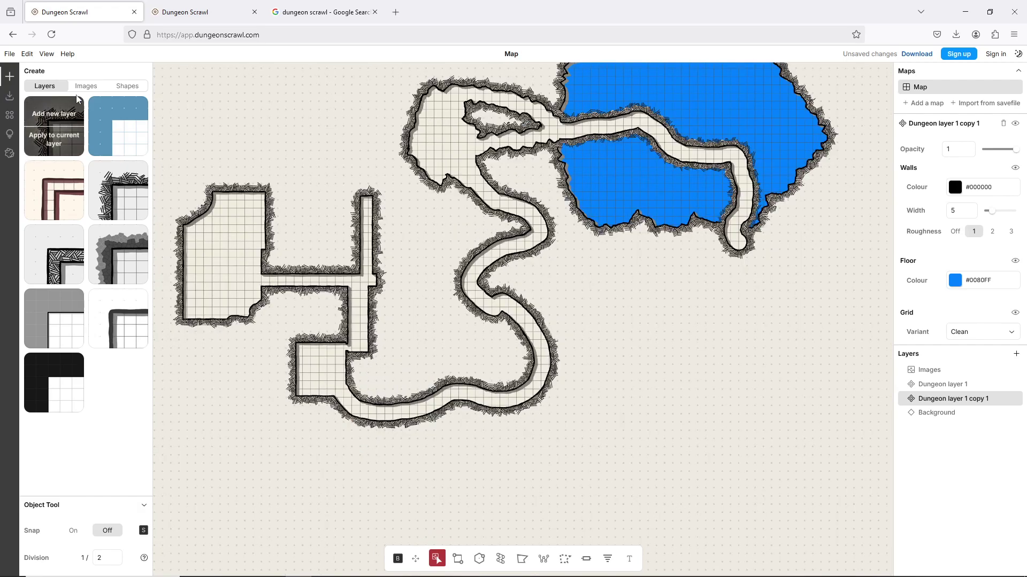
pyautogui.click(458, 561)
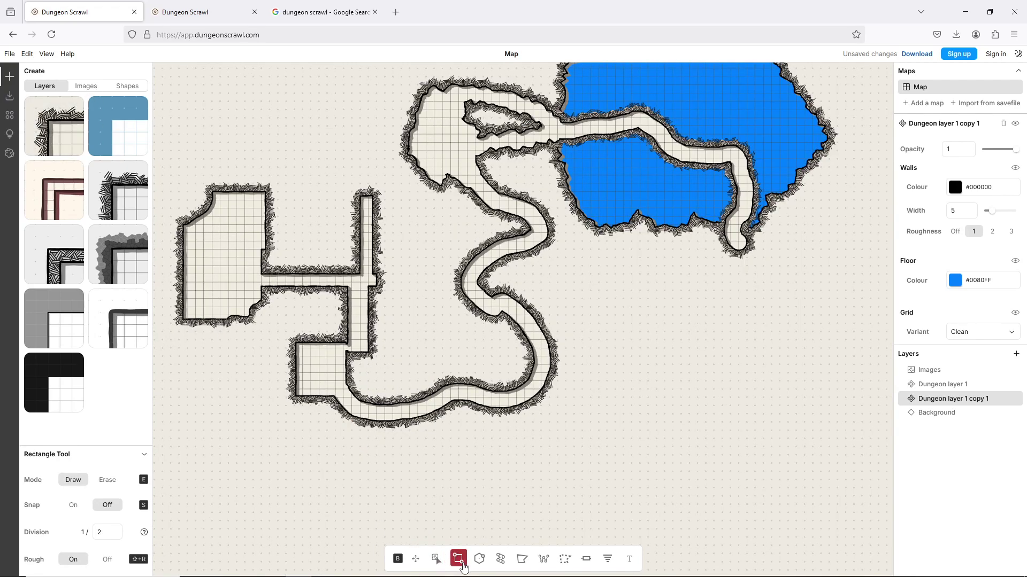
pyautogui.moveTo(417, 422); pyautogui.dragTo(581, 487)
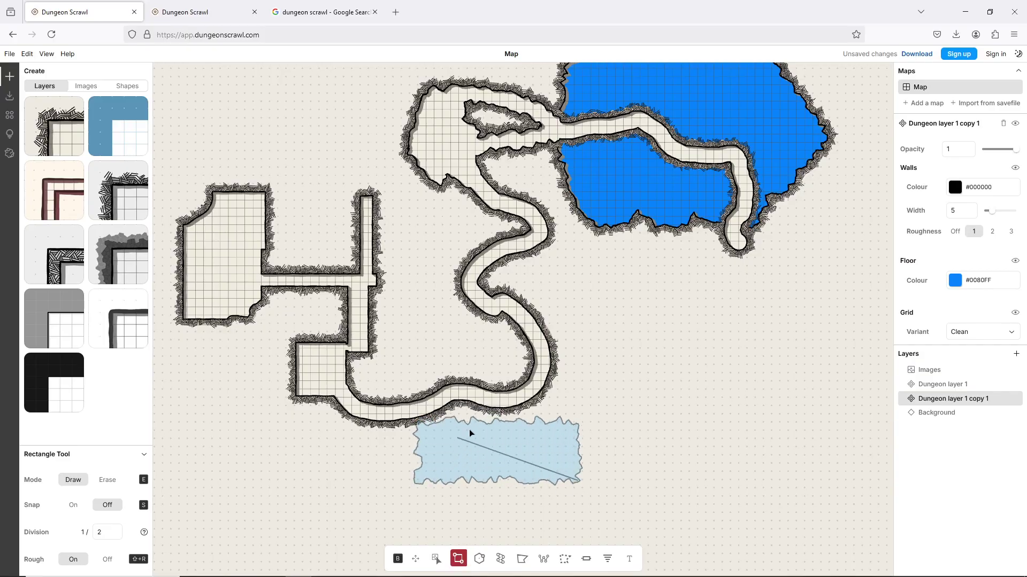
pyautogui.scroll(3, 557, 464)
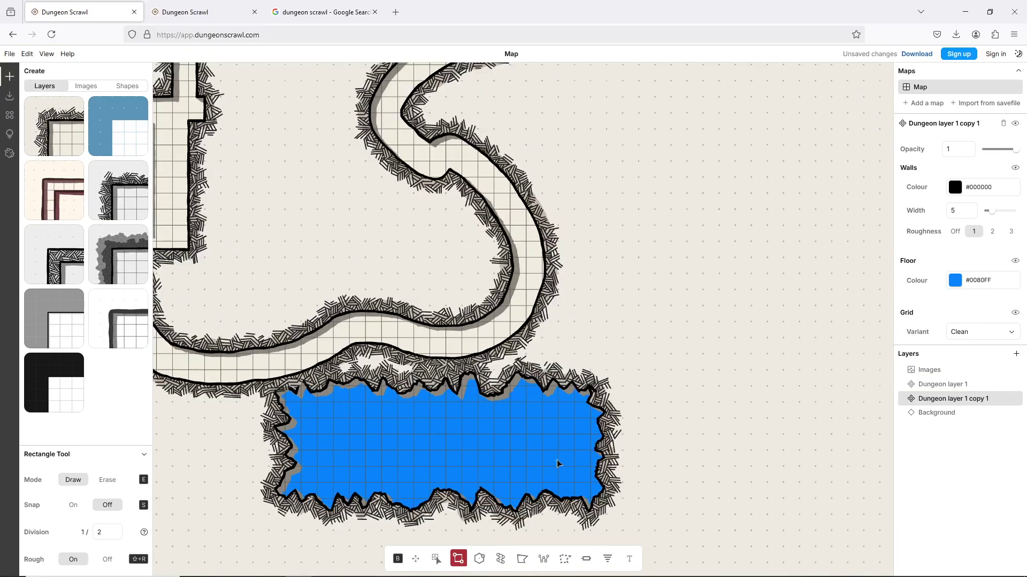
# Step: Draw a large rough hexagon below the blue cave and a smaller 12-sided rough polygon to its right
pyautogui.scroll(-3, 556, 465)
pyautogui.click(480, 558)
pyautogui.moveTo(725, 370); pyautogui.dragTo(513, 354)
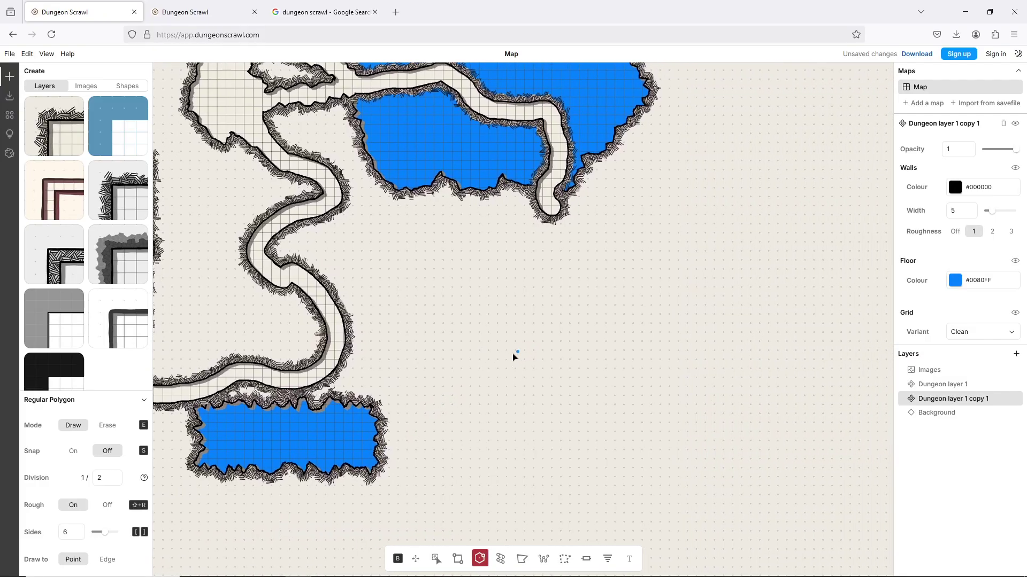
pyautogui.moveTo(559, 322); pyautogui.dragTo(615, 421)
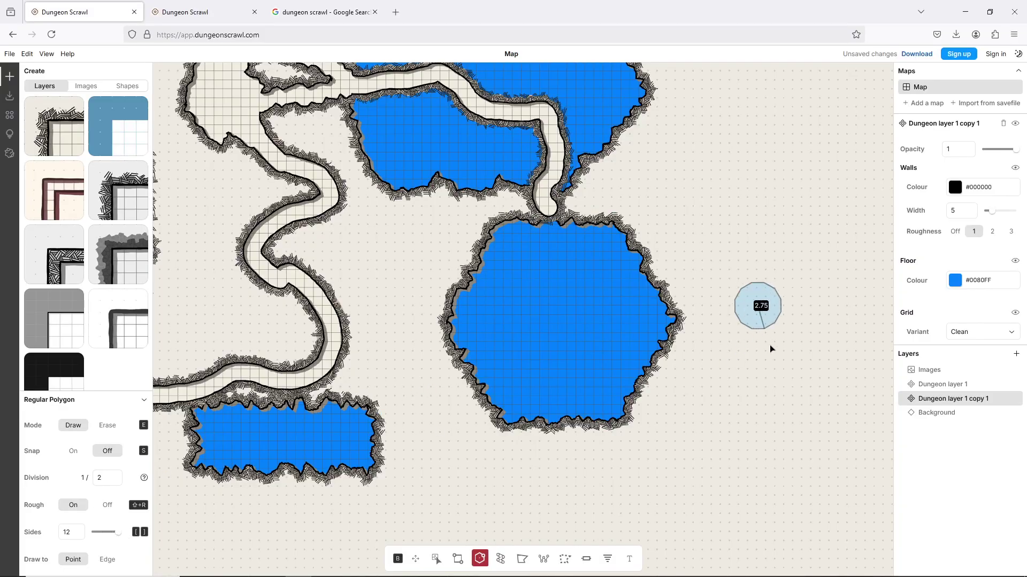
pyautogui.moveTo(770, 348); pyautogui.dragTo(623, 426)
pyautogui.moveTo(432, 419); pyautogui.dragTo(559, 485)
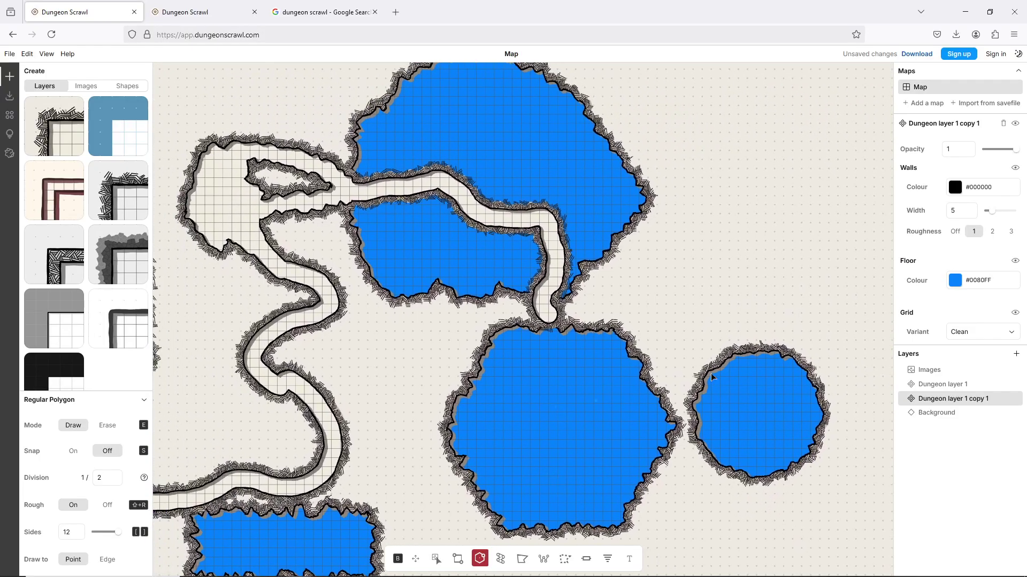
pyautogui.scroll(-3, 431, 327)
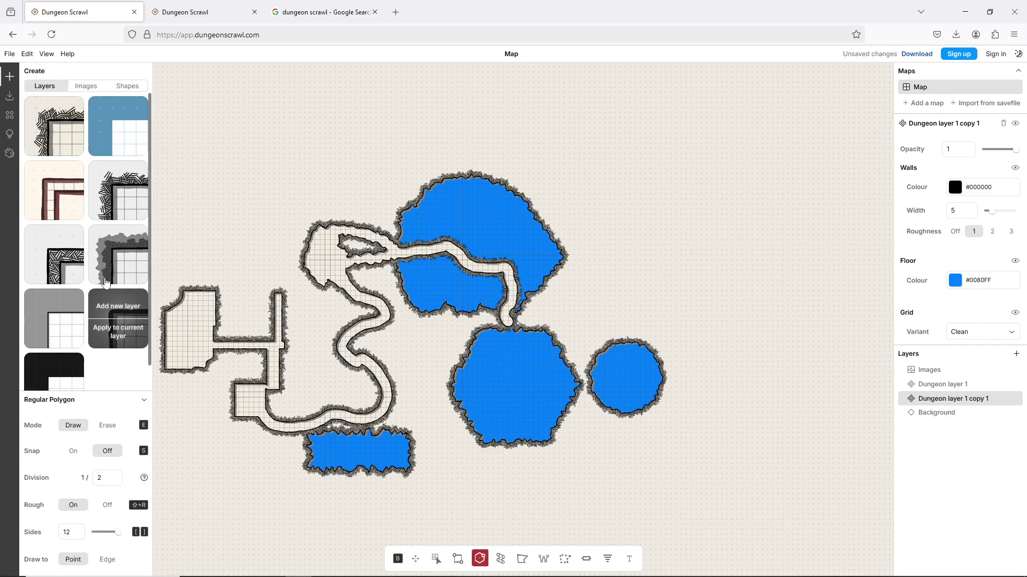
# Step: Place the Double Natural Stairs image in the upper-right corner of the large room with the cut corner
pyautogui.click(88, 88)
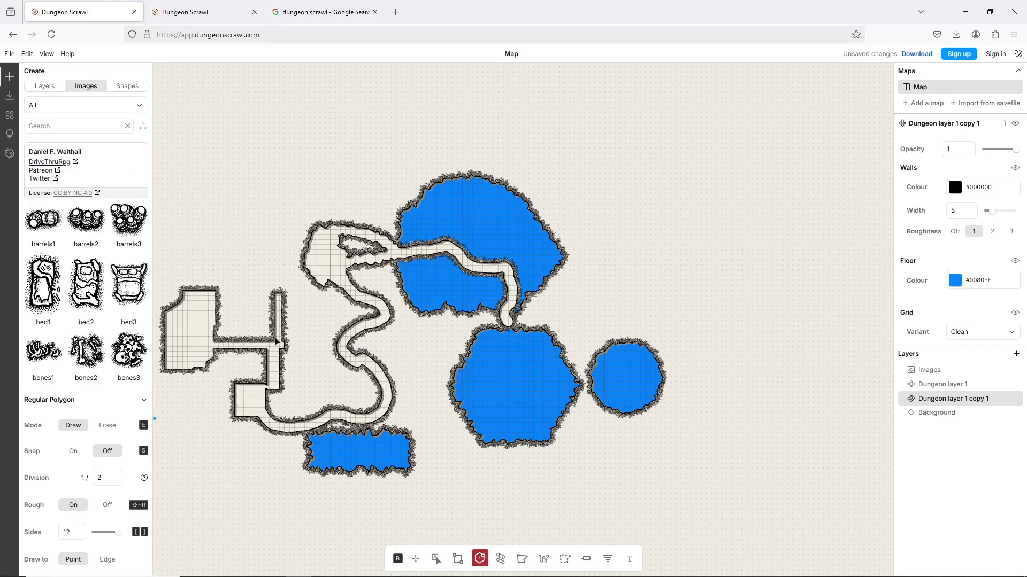
pyautogui.click(459, 559)
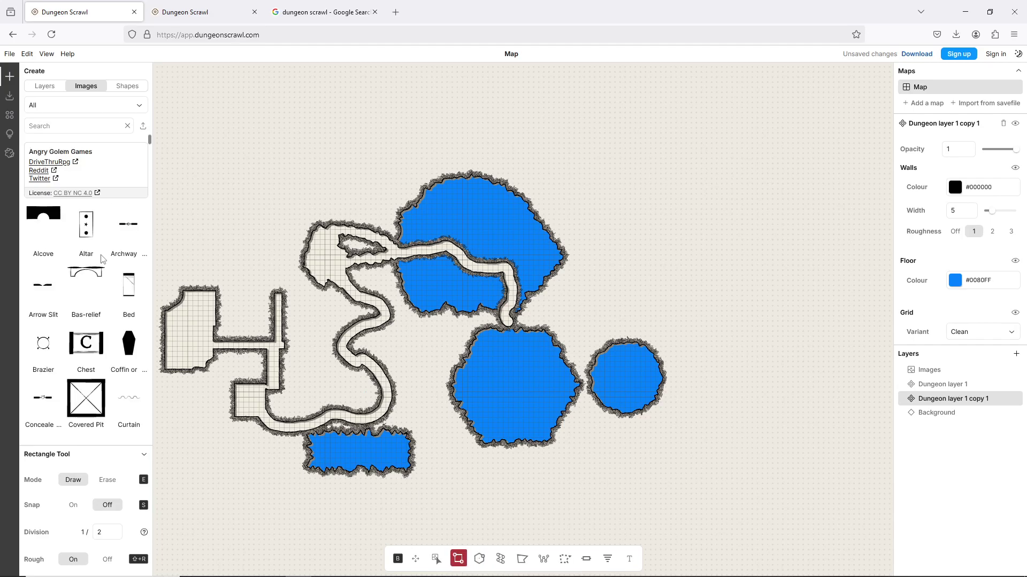
pyautogui.scroll(6, 247, 345)
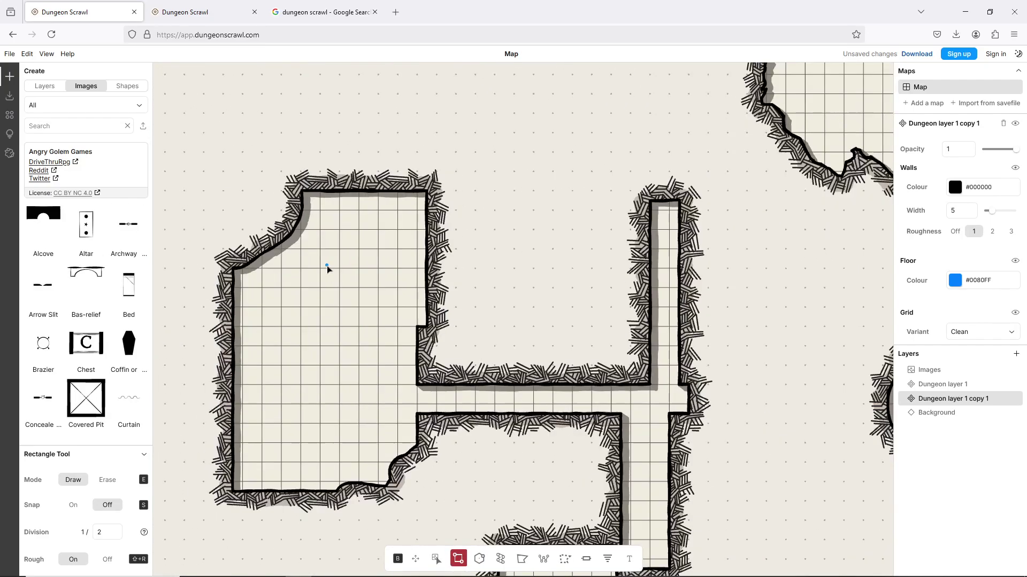
pyautogui.moveTo(295, 274); pyautogui.dragTo(358, 239)
pyautogui.scroll(-3, 374, 380)
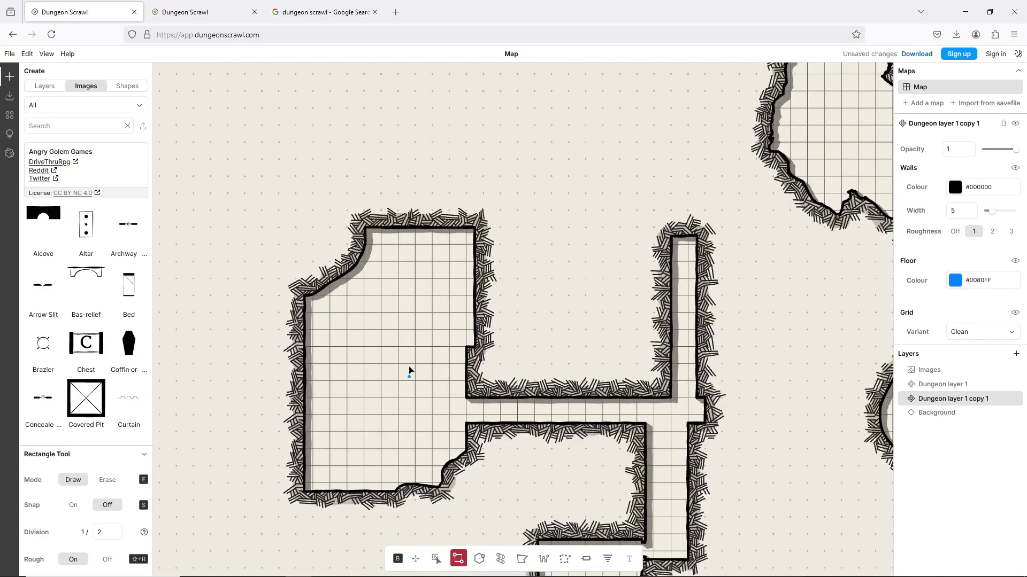
pyautogui.scroll(1, 409, 369)
pyautogui.scroll(-3, 94, 297)
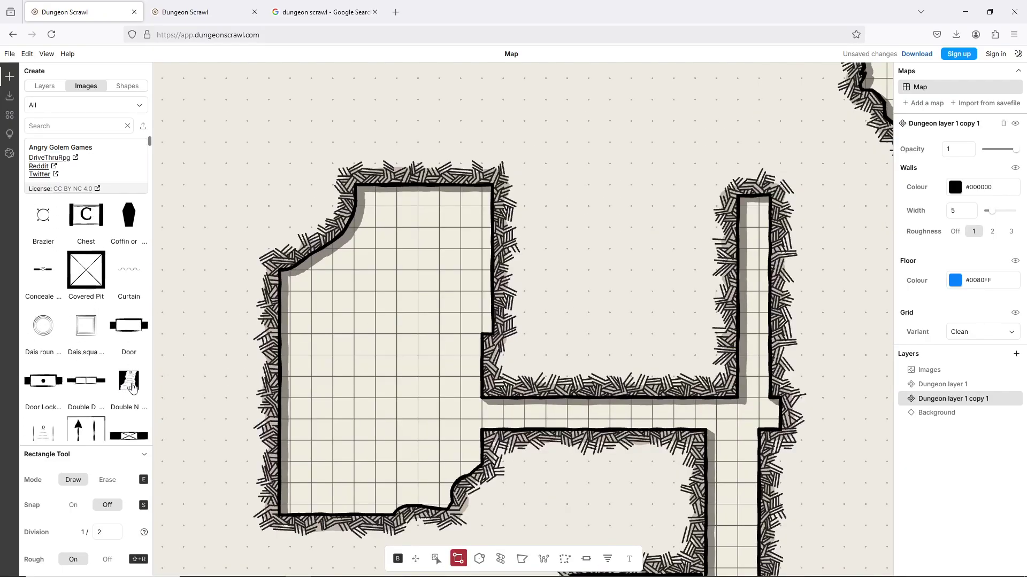
pyautogui.moveTo(132, 388); pyautogui.dragTo(418, 138)
pyautogui.scroll(2, 550, 350)
pyautogui.scroll(-2, 467, 249)
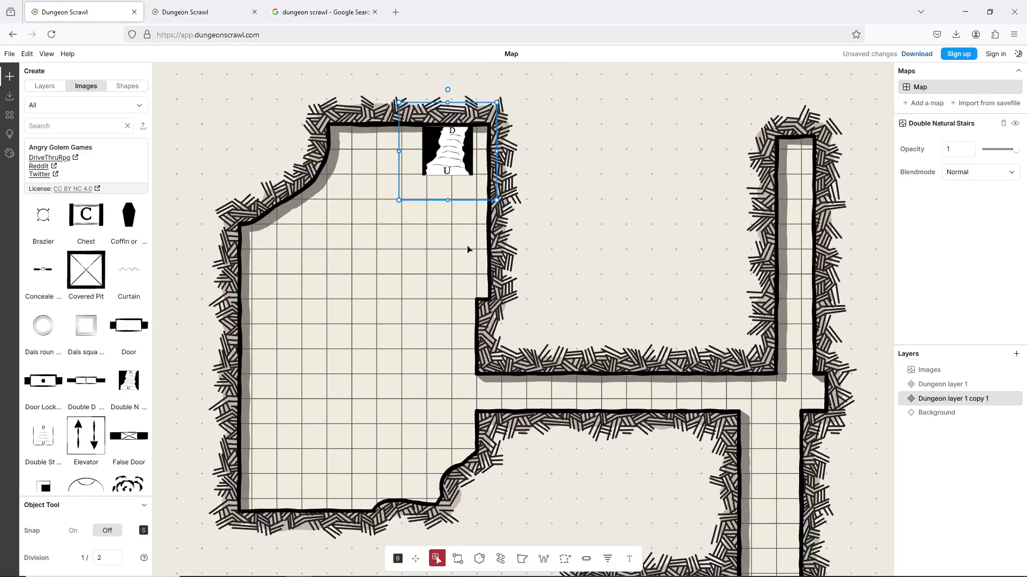
# Step: Place a Door image where the large room meets the corridor, turn snapping on, rotate the door upright and size it to the opening
pyautogui.moveTo(127, 328); pyautogui.dragTo(522, 302)
pyautogui.scroll(3, 527, 315)
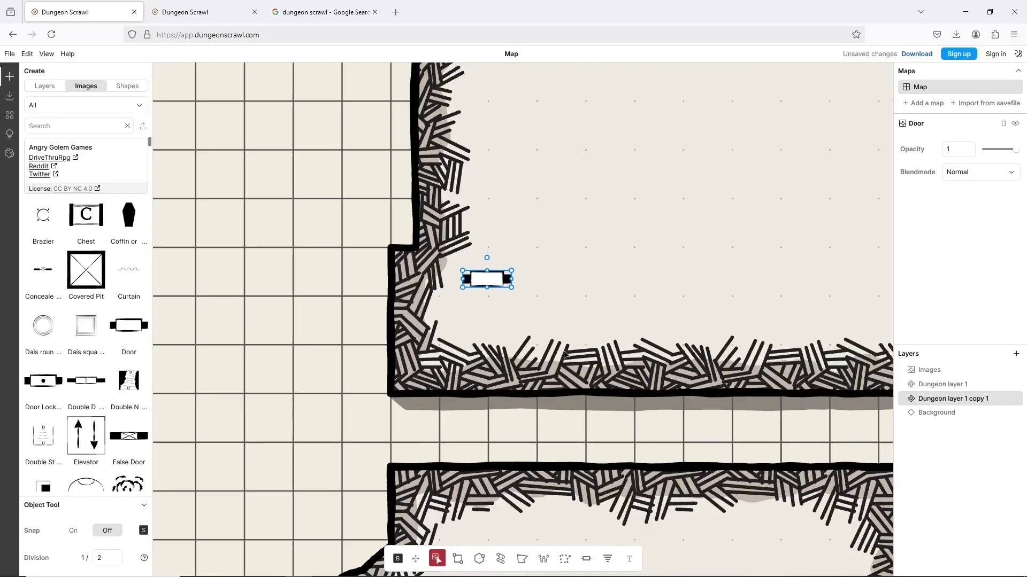
pyautogui.moveTo(502, 242); pyautogui.dragTo(396, 427)
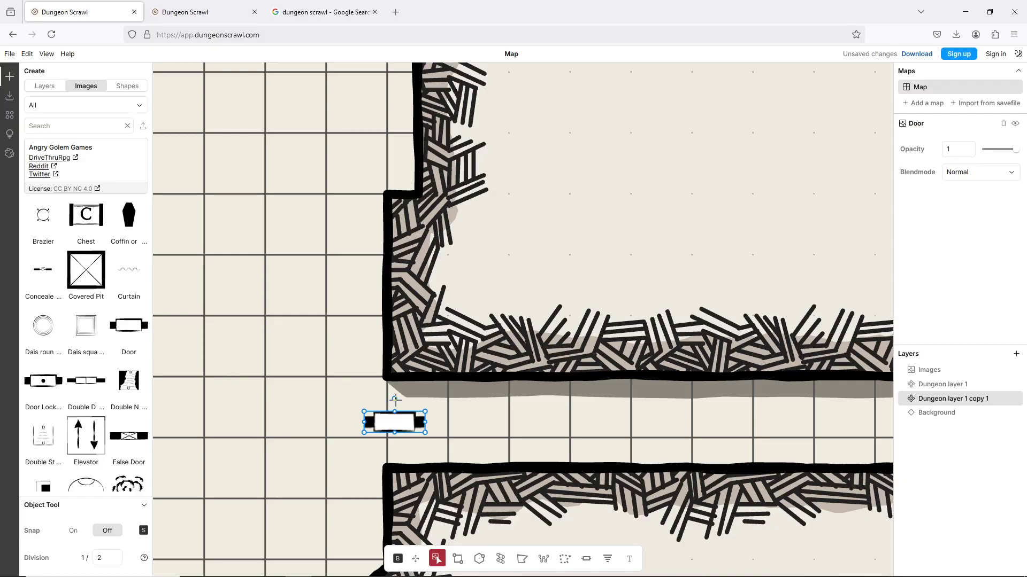
pyautogui.moveTo(395, 399)
pyautogui.mouseDown()
pyautogui.moveTo(409, 400)
pyautogui.moveTo(393, 390)
pyautogui.mouseUp()
pyautogui.click(72, 531)
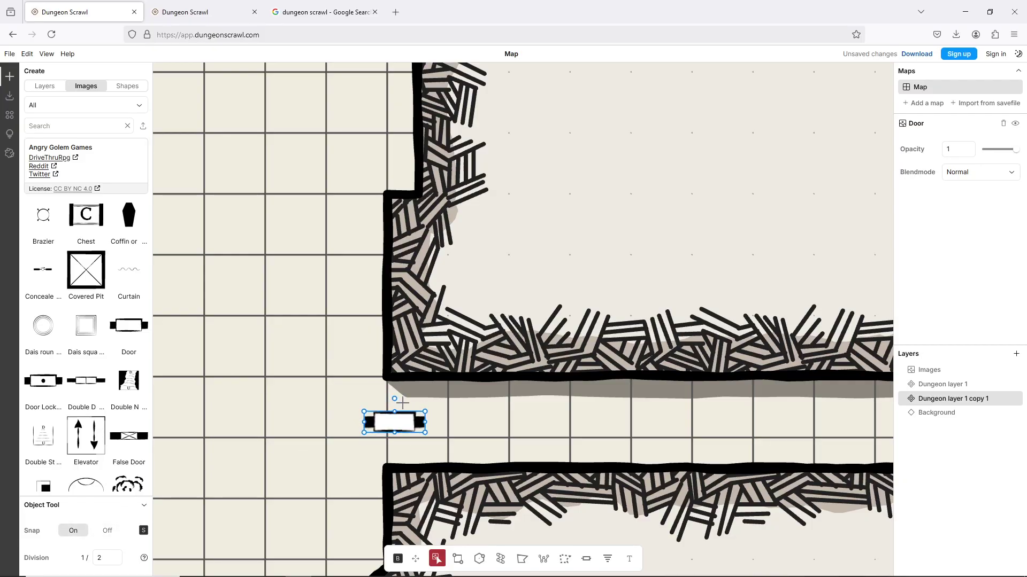
pyautogui.moveTo(395, 400); pyautogui.dragTo(415, 469)
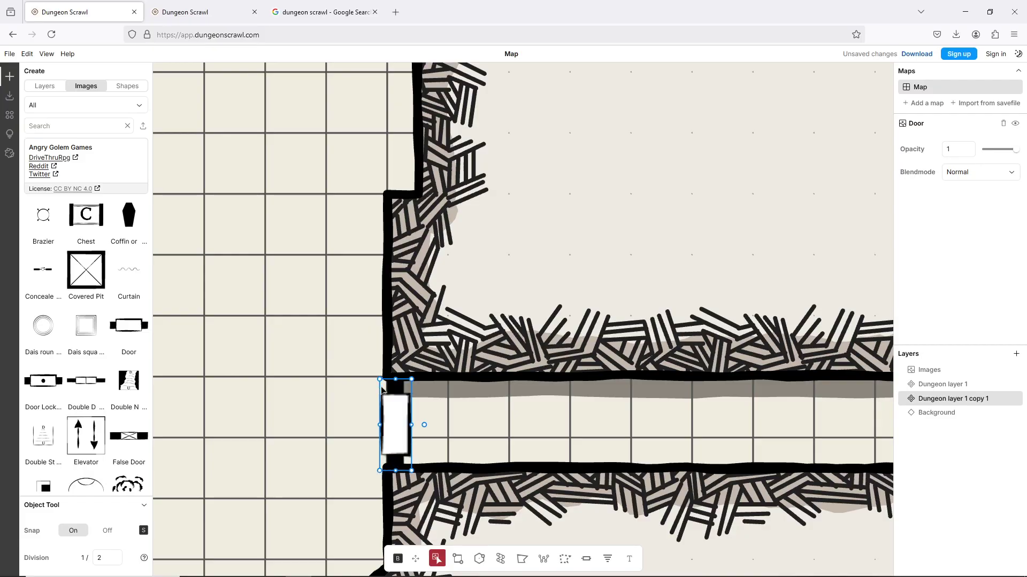
# Step: Place the barrels3 image in the large room's lower-left corner and the bones3 image near the room's middle
pyautogui.scroll(-6, 462, 396)
pyautogui.scroll(3, 370, 371)
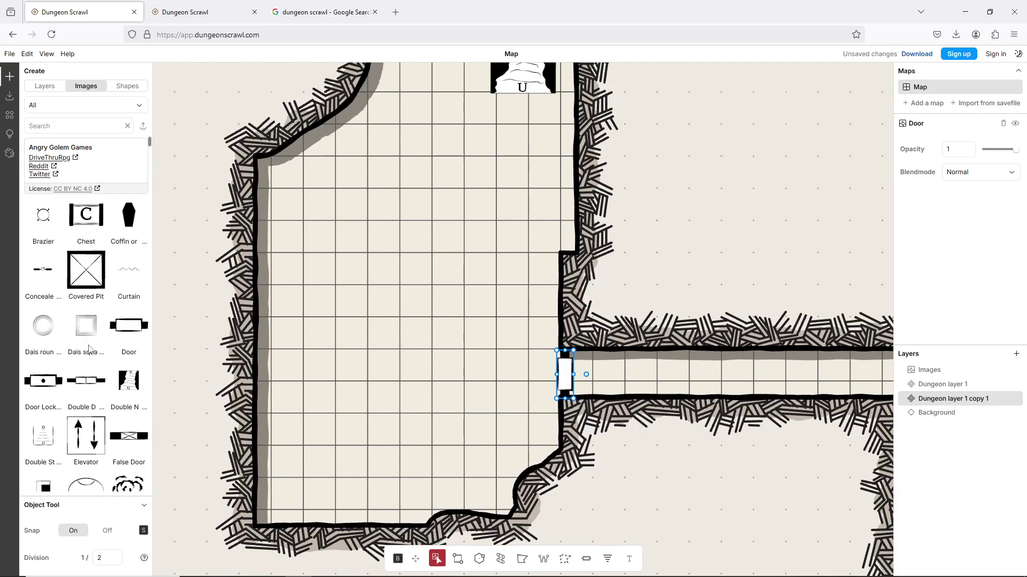
pyautogui.scroll(-3, 90, 349)
pyautogui.scroll(-3, 98, 328)
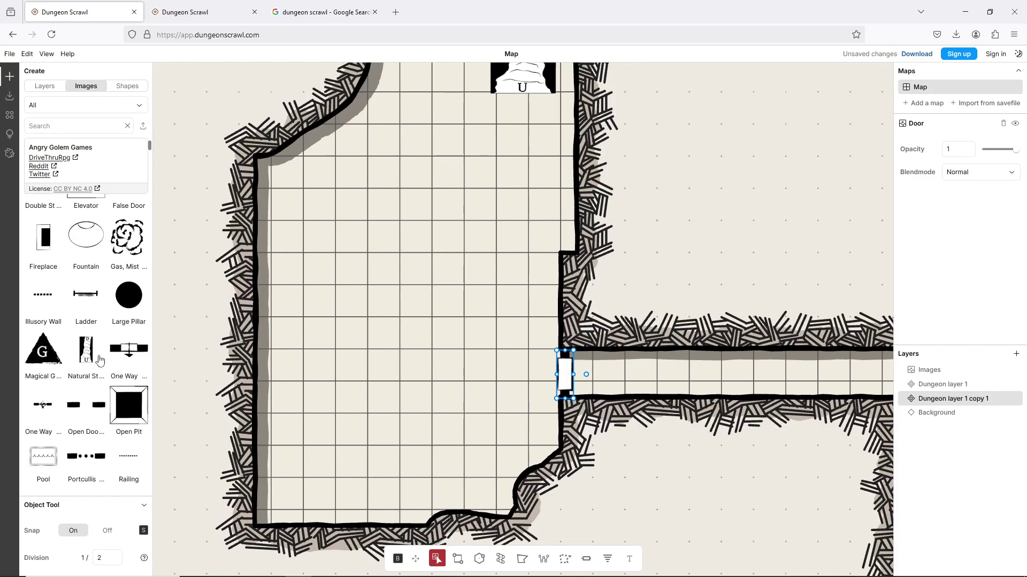
pyautogui.scroll(-8, 100, 360)
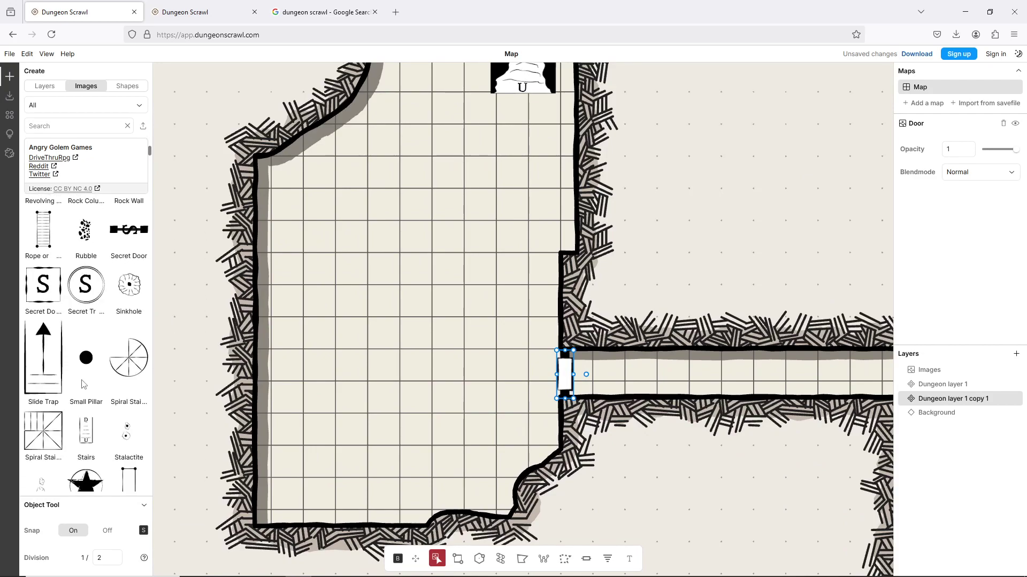
pyautogui.scroll(-12, 91, 375)
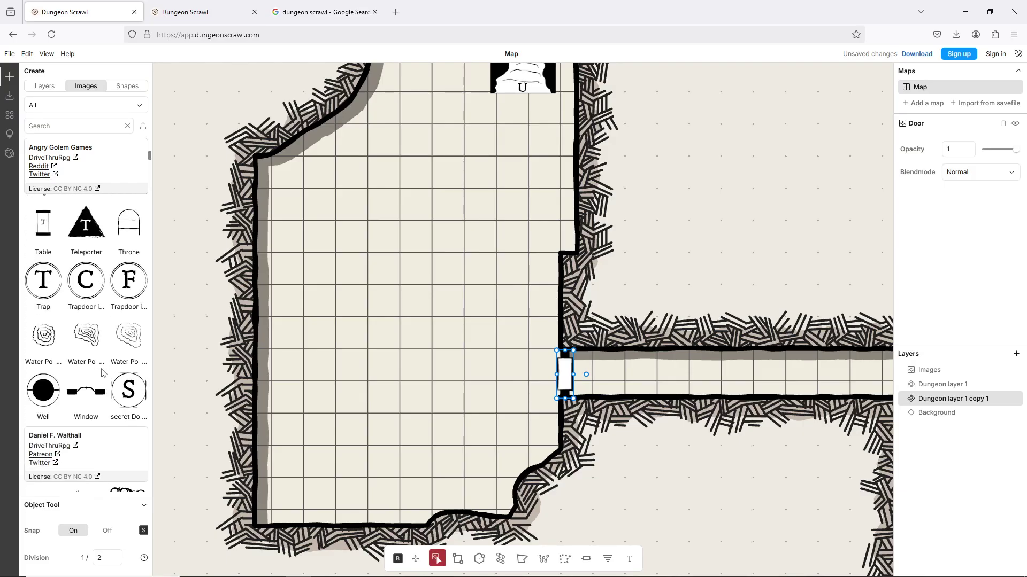
pyautogui.scroll(-6, 103, 373)
pyautogui.moveTo(124, 255); pyautogui.dragTo(289, 493)
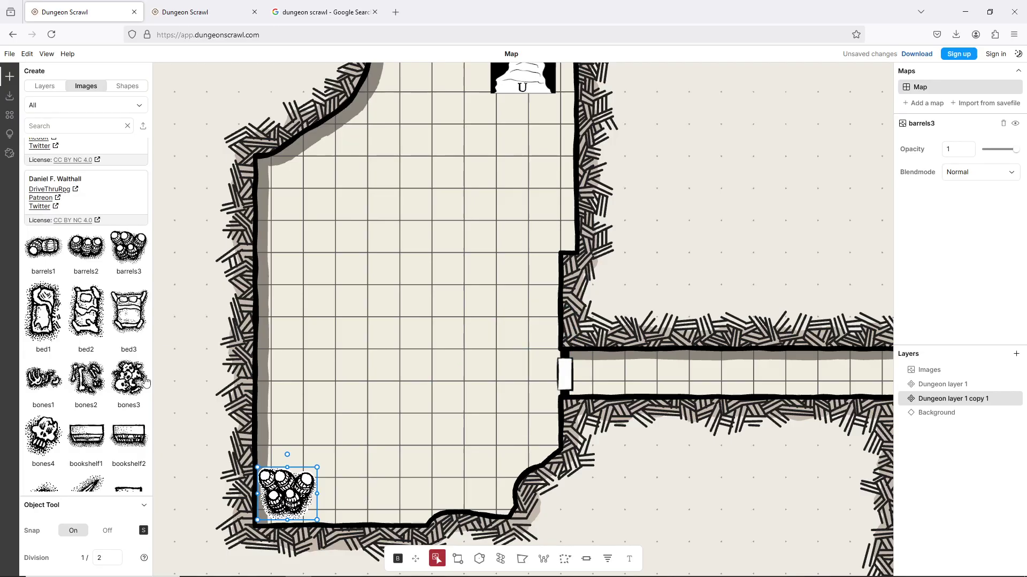
pyautogui.scroll(-2, 131, 364)
pyautogui.moveTo(129, 316); pyautogui.dragTo(401, 292)
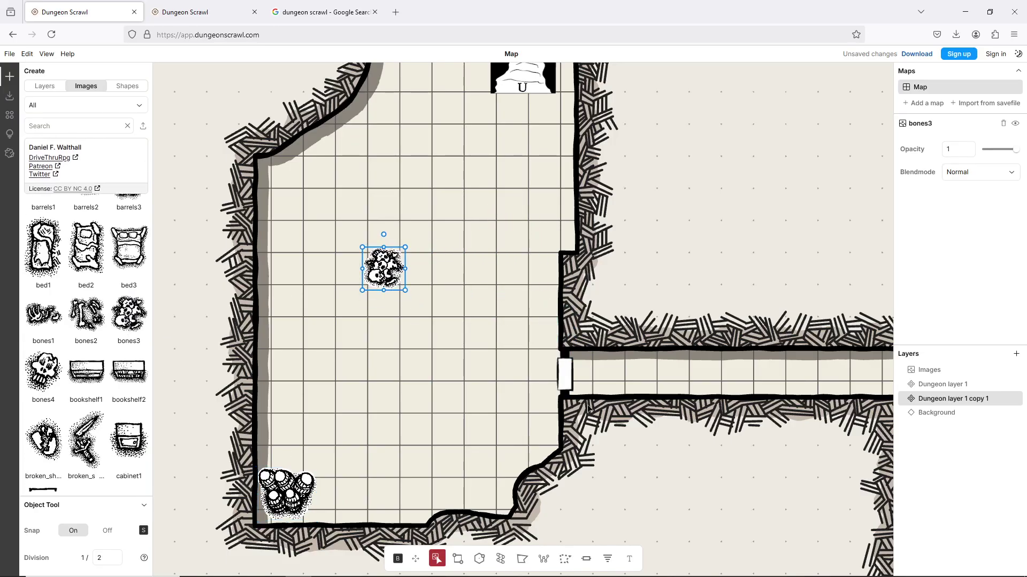
# Step: Look over the map and browse the image library through the debris, numbered marker and rock pile images
pyautogui.scroll(-3, 472, 362)
pyautogui.moveTo(536, 380); pyautogui.dragTo(374, 337)
pyautogui.scroll(-3, 570, 316)
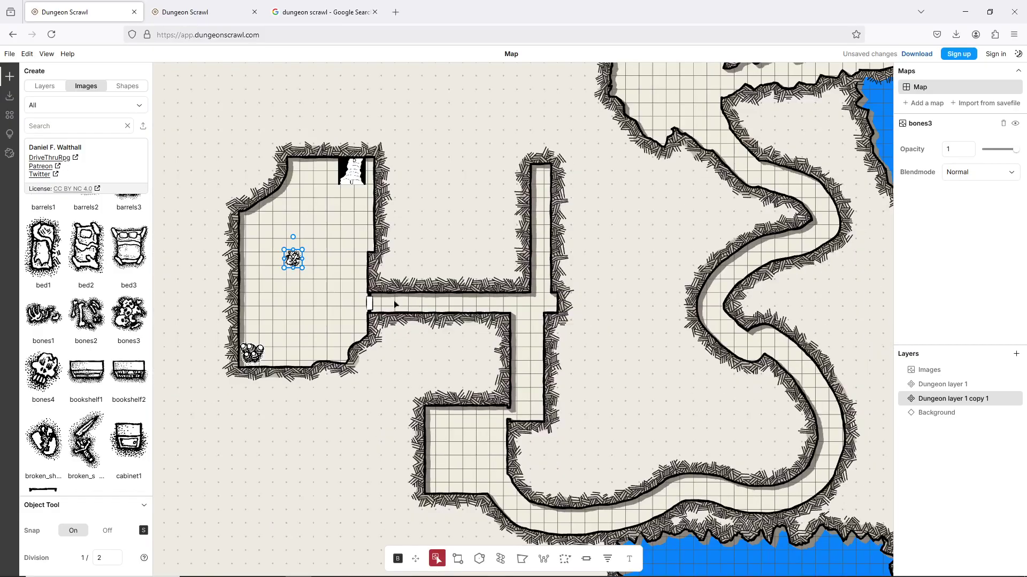
pyautogui.scroll(2, 415, 305)
pyautogui.scroll(-3, 178, 350)
pyautogui.scroll(-5, 91, 374)
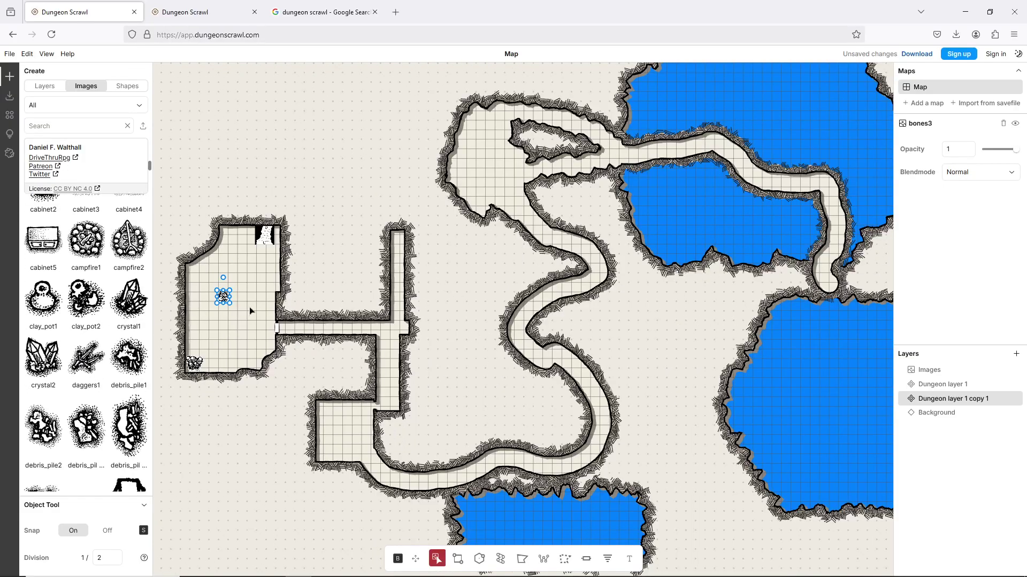
pyautogui.moveTo(250, 311); pyautogui.dragTo(341, 291)
pyautogui.moveTo(606, 345); pyautogui.dragTo(431, 263)
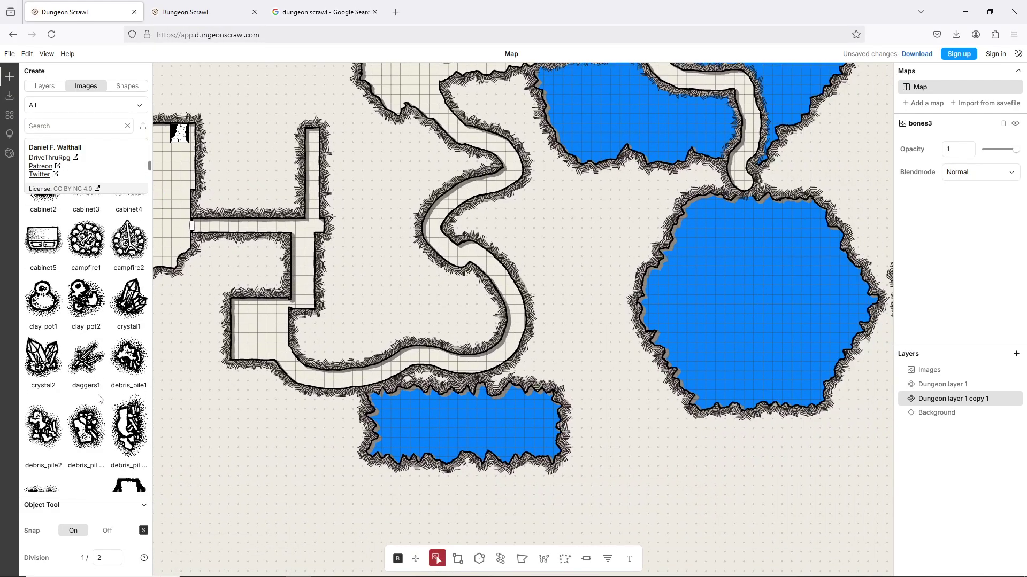
pyautogui.scroll(-5, 98, 398)
pyautogui.scroll(-10, 112, 363)
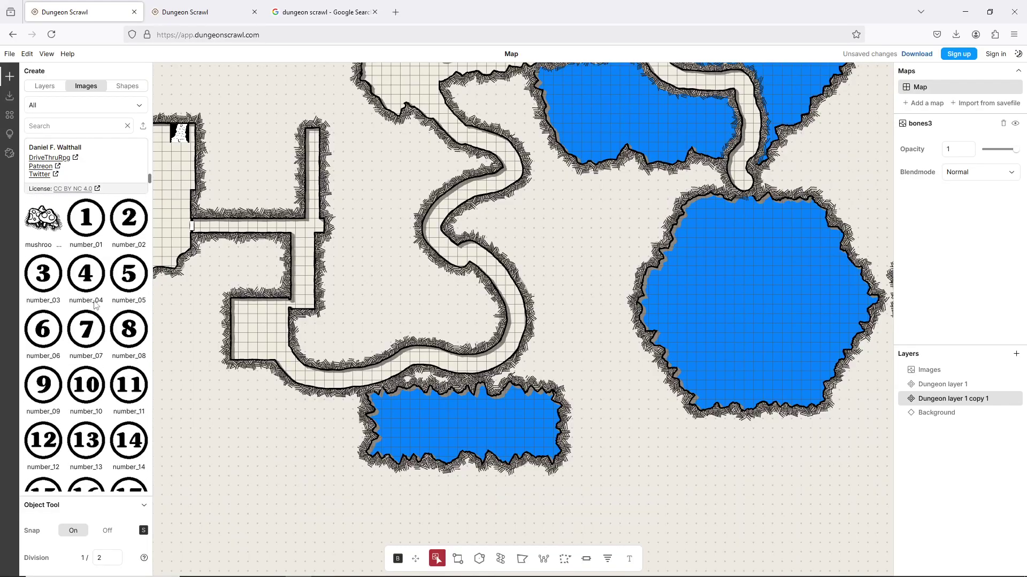
pyautogui.scroll(3, 98, 313)
pyautogui.scroll(-3, 406, 317)
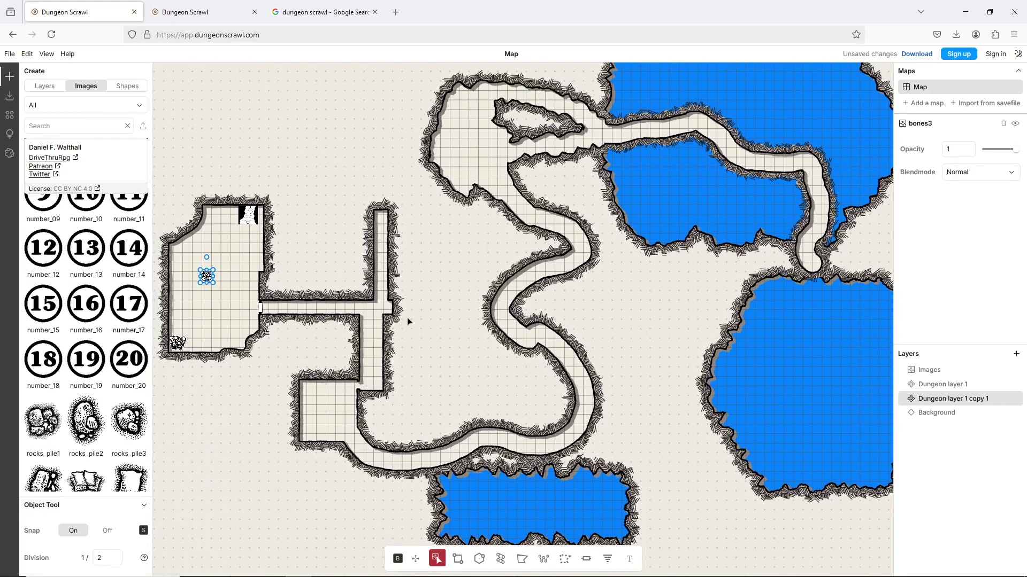
# Step: Place the number_01 marker at the upper dead end of the narrow vertical corridor
pyautogui.scroll(8, 425, 289)
pyautogui.scroll(8, 424, 288)
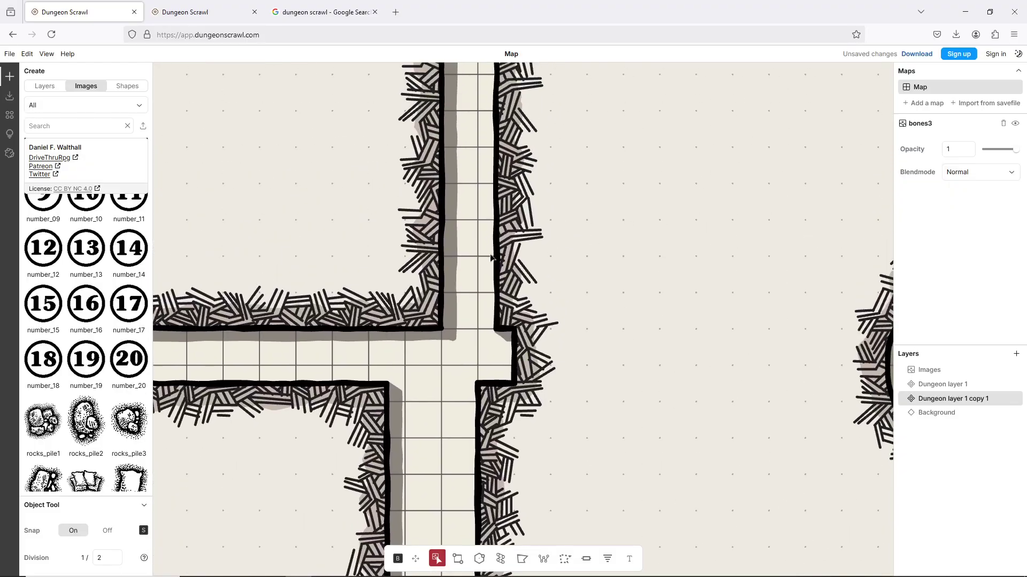
pyautogui.scroll(6, 76, 328)
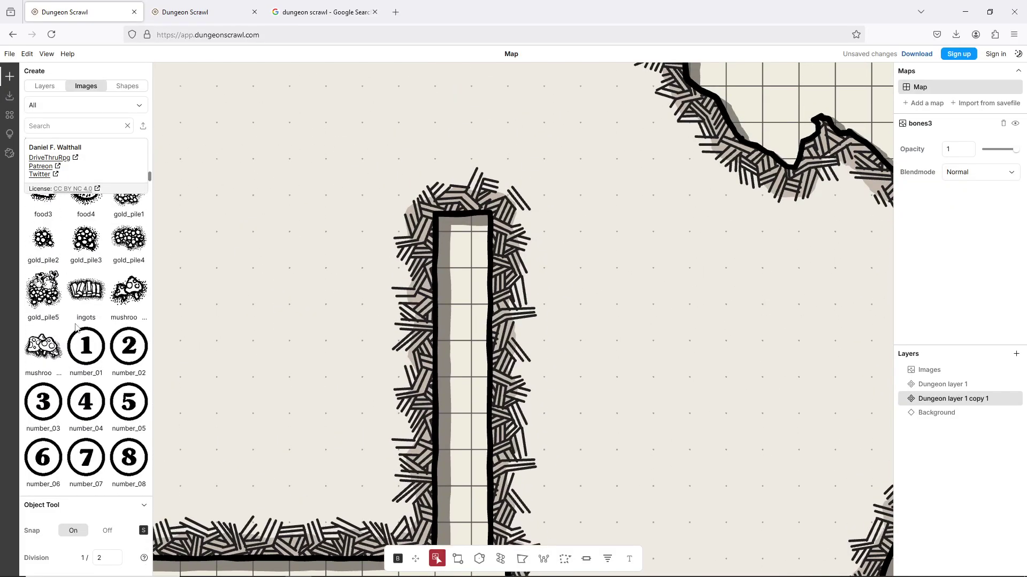
pyautogui.moveTo(541, 340); pyautogui.dragTo(468, 244)
pyautogui.scroll(-5, 480, 251)
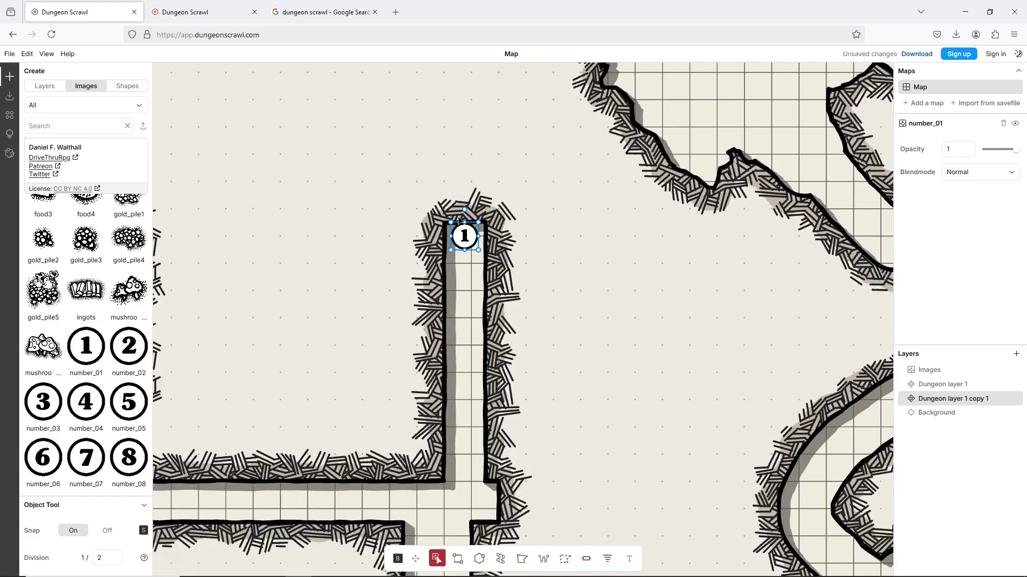
# Step: Place the door_locked3 image upright in the opening between the small square room and the vertical corridor
pyautogui.scroll(5, 450, 298)
pyautogui.scroll(3, 431, 354)
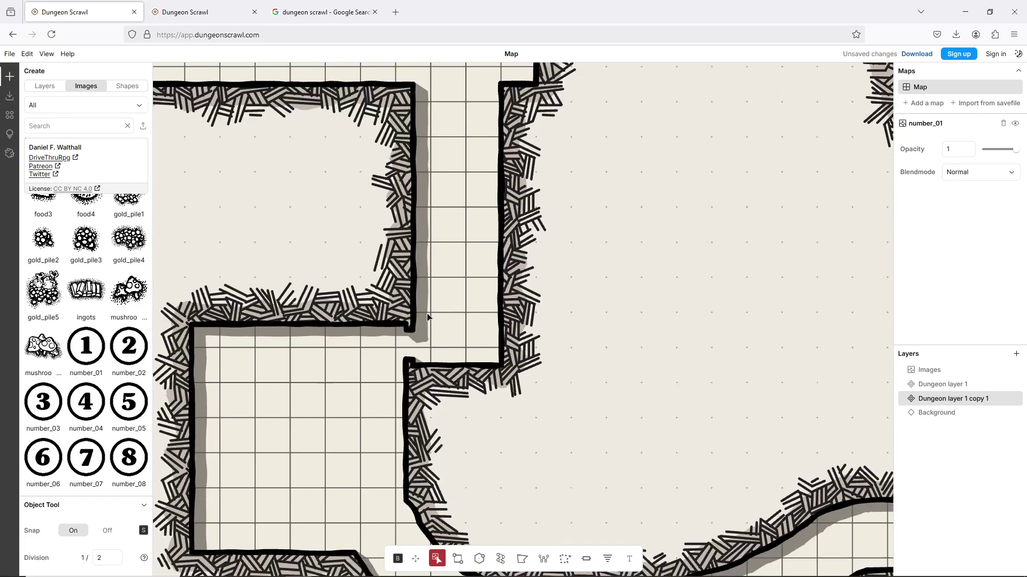
pyautogui.scroll(2, 86, 267)
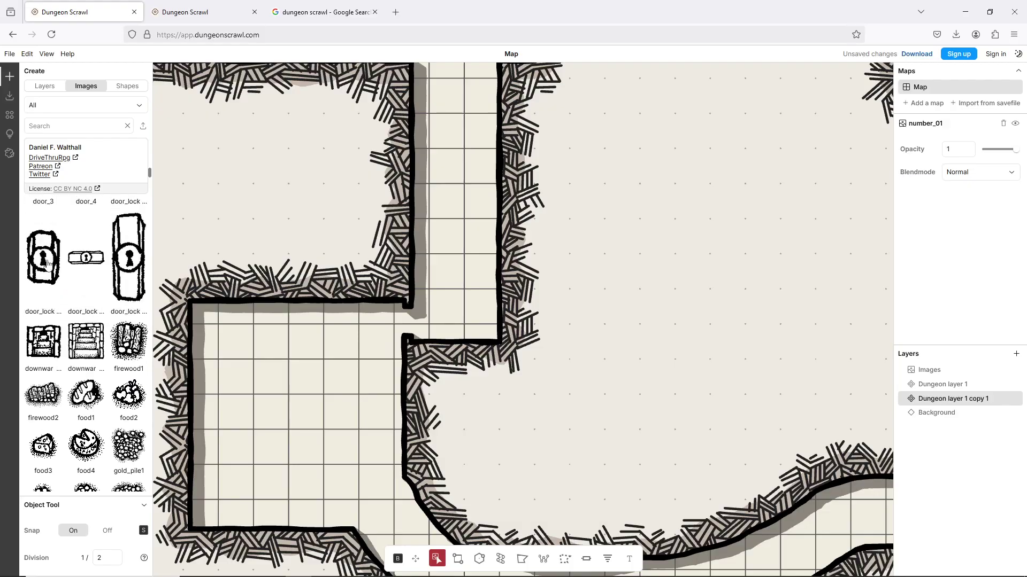
pyautogui.click(85, 258)
pyautogui.moveTo(575, 336); pyautogui.dragTo(320, 337)
# Step: Place a second number_01 marker beside the upper end of the locked door and deselect it
pyautogui.scroll(-5, 85, 342)
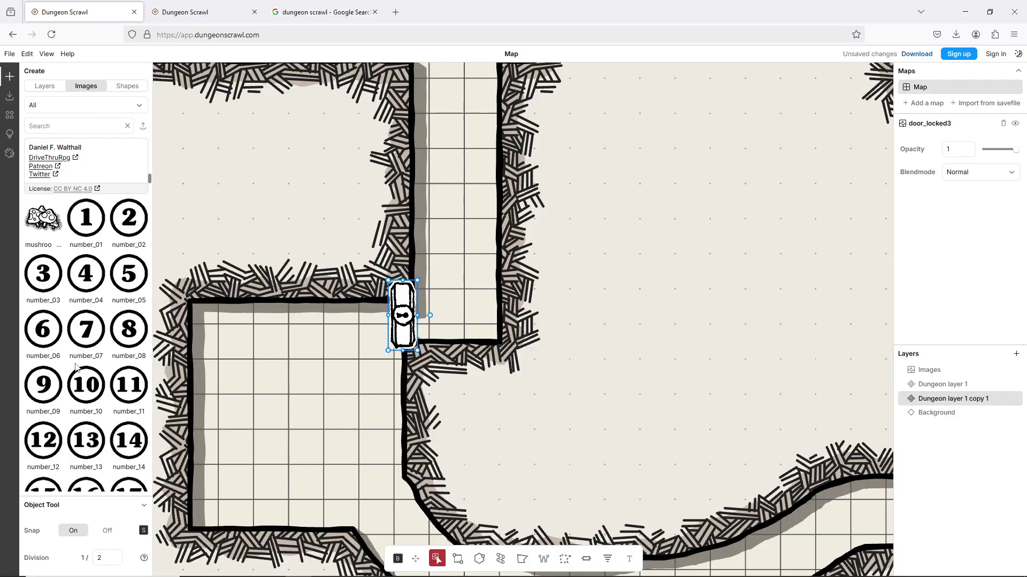
pyautogui.click(85, 346)
pyautogui.moveTo(534, 336); pyautogui.dragTo(385, 290)
pyautogui.click(598, 315)
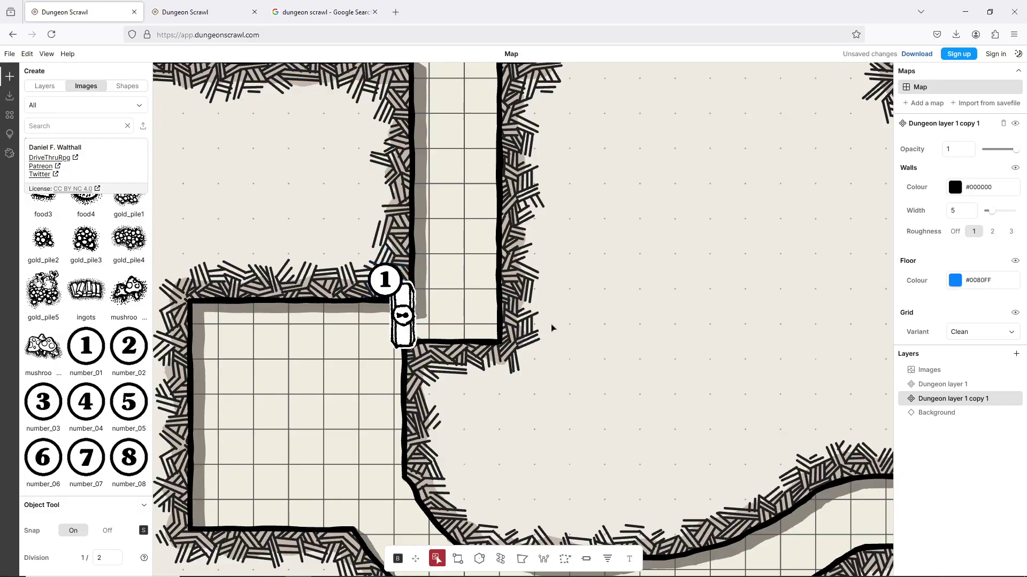
# Step: Review the complete level layout with all its rooms, corridors and water areas in view
pyautogui.scroll(-5, 551, 324)
pyautogui.moveTo(568, 319); pyautogui.dragTo(337, 400)
pyautogui.scroll(-5, 653, 290)
pyautogui.moveTo(653, 311); pyautogui.dragTo(344, 296)
pyautogui.moveTo(470, 287); pyautogui.dragTo(709, 296)
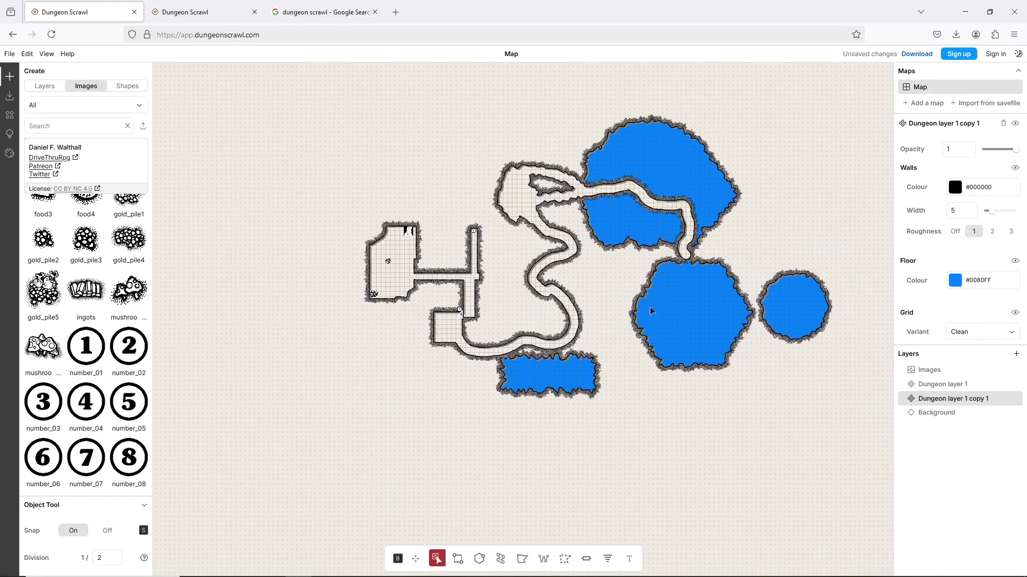
pyautogui.moveTo(712, 237); pyautogui.dragTo(612, 245)
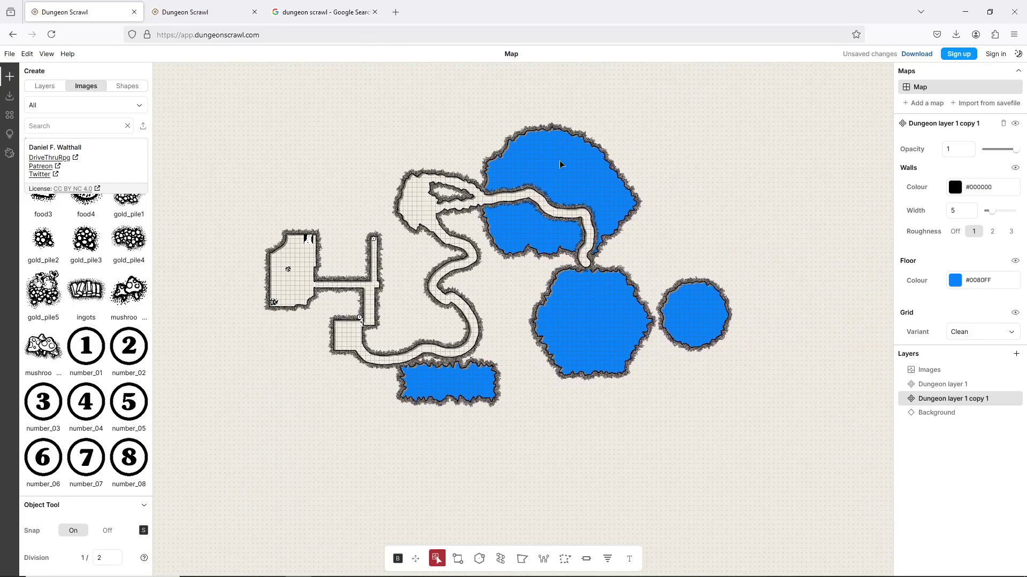